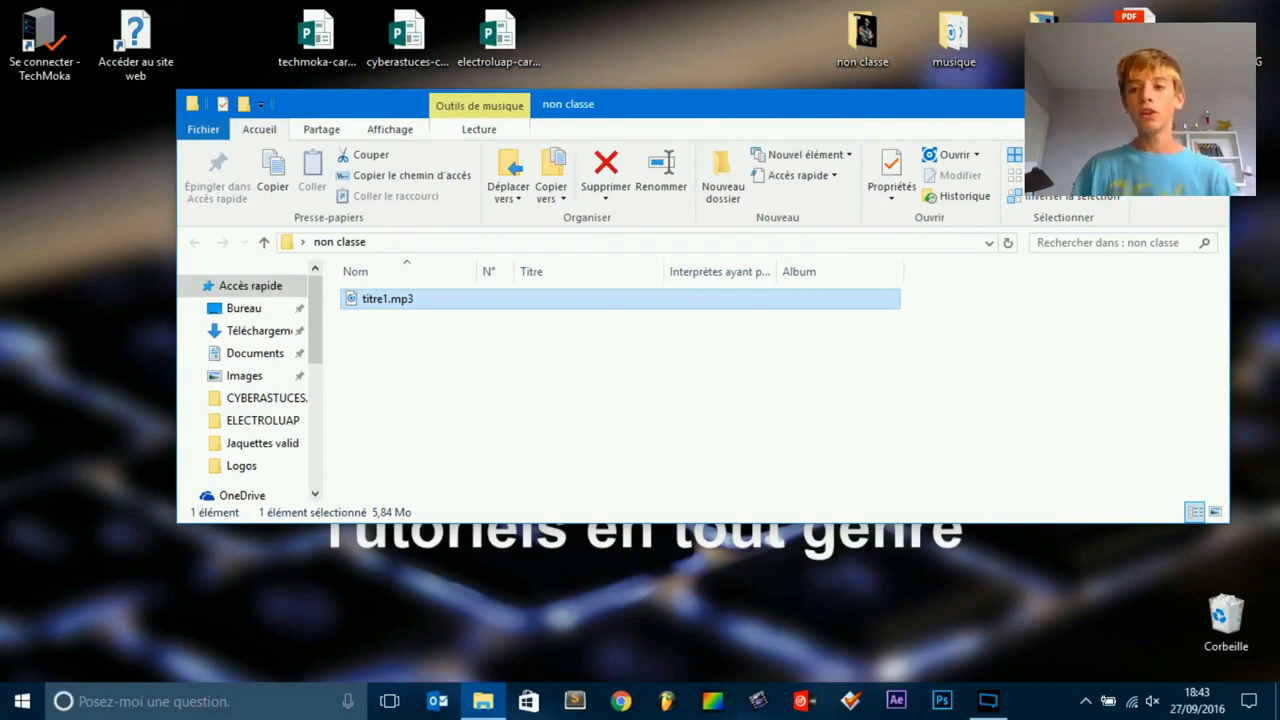
Switch to Chrome, search Google for mp3tag and open the official mp3tag.de site from the results
key(super+d)
click(621, 701)
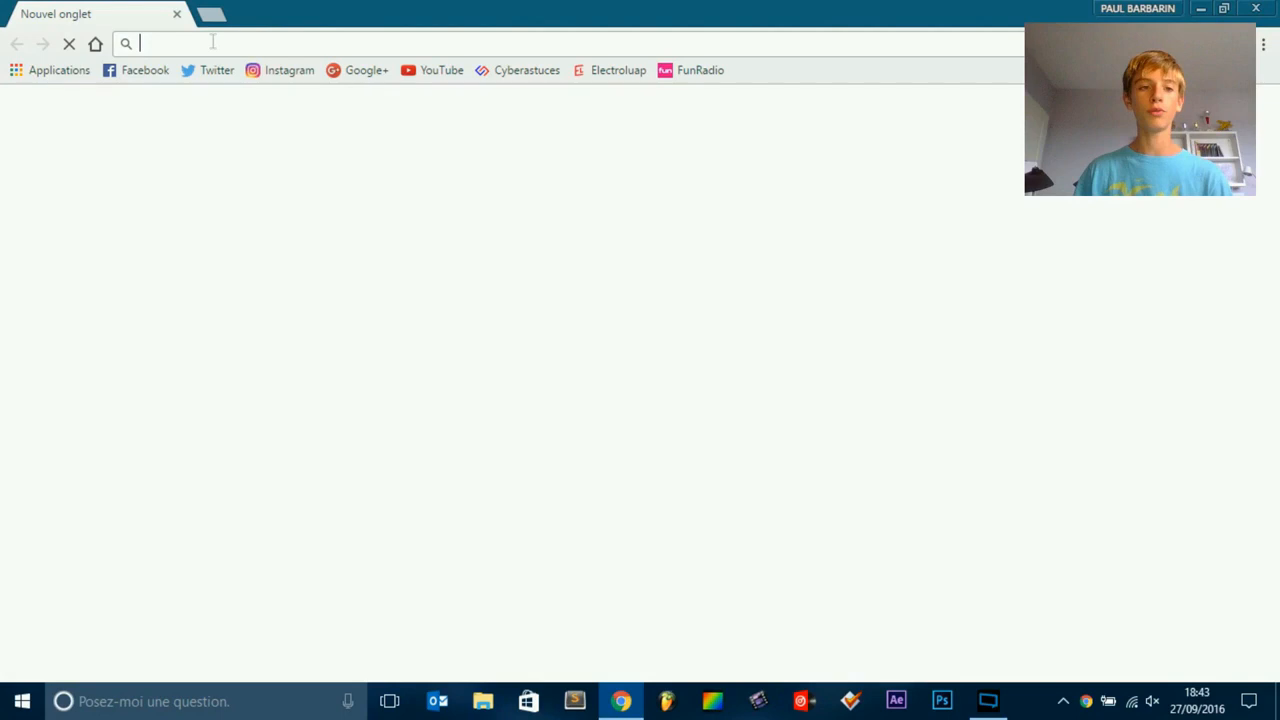
text(mp)
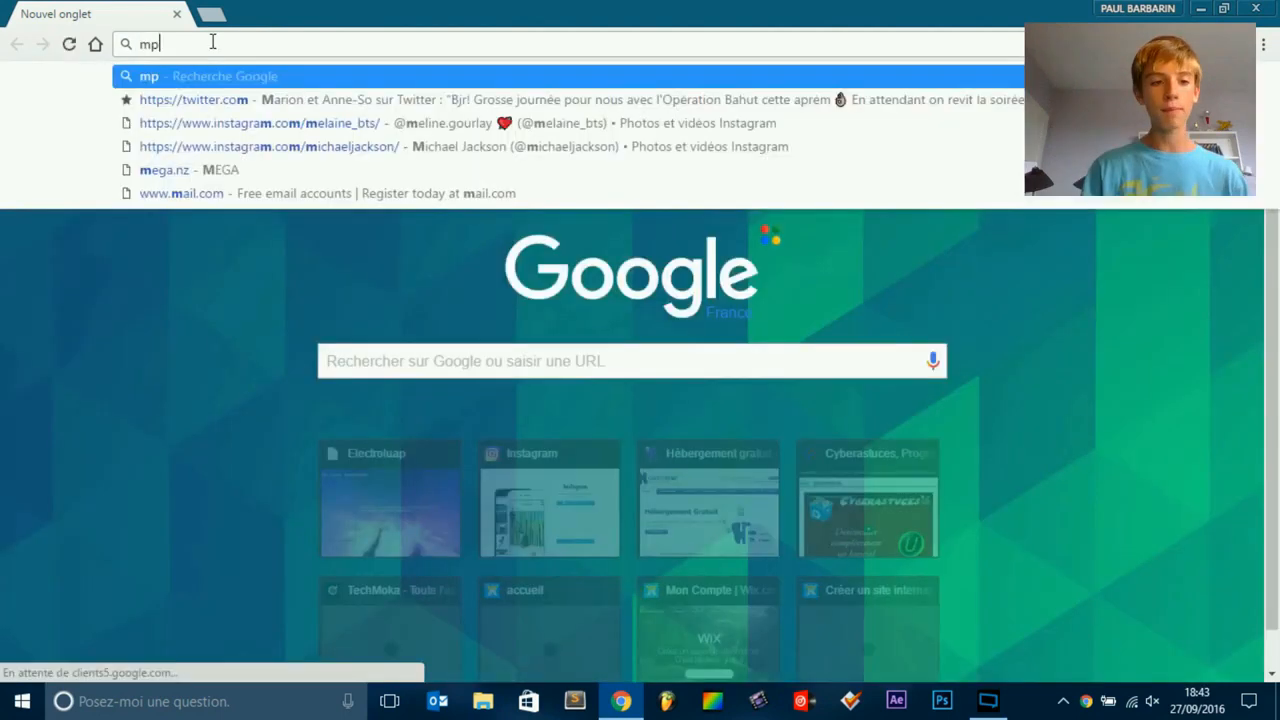
key(Return)
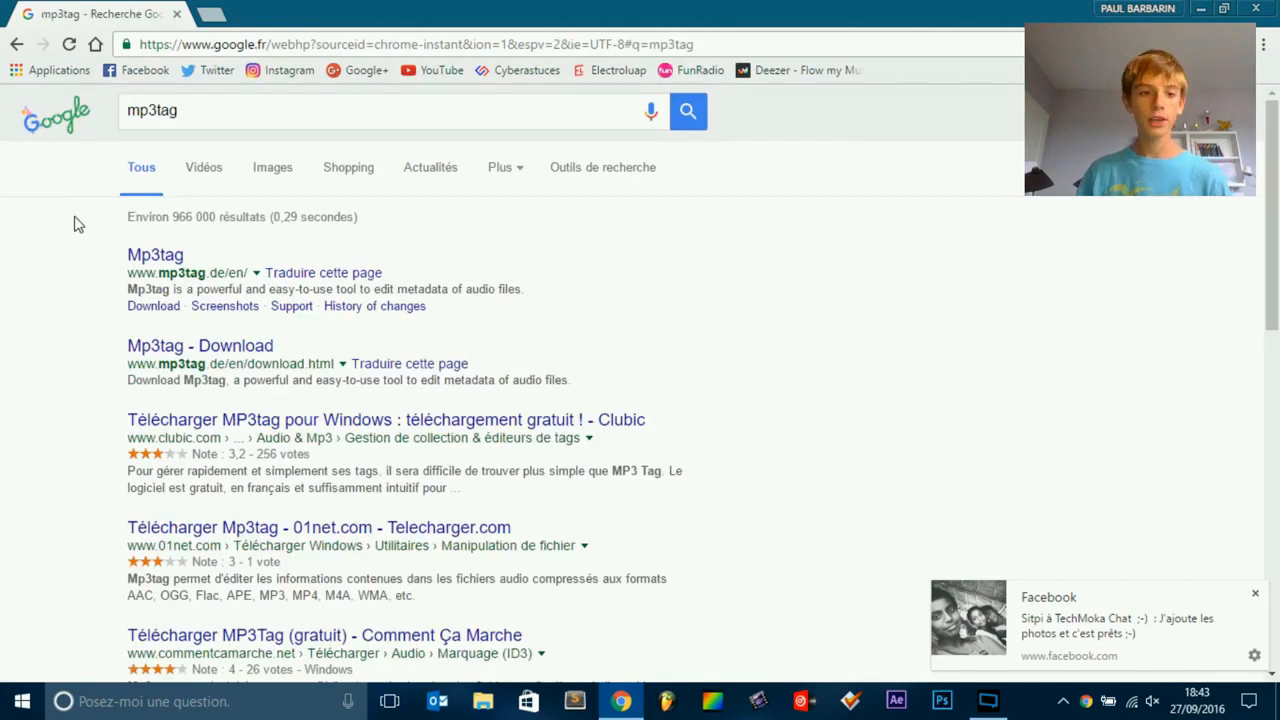
click(145, 264)
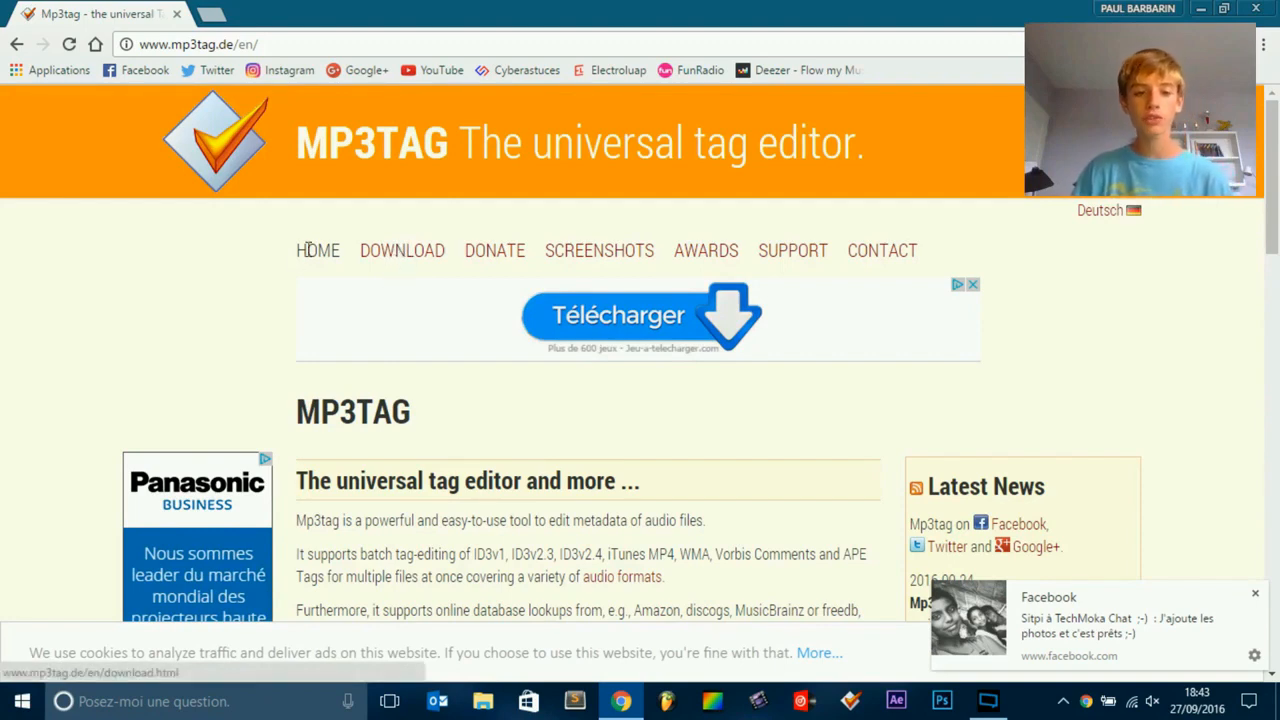
Examine the installers offered on the Mp3tag site's download page and close the browser
click(386, 257)
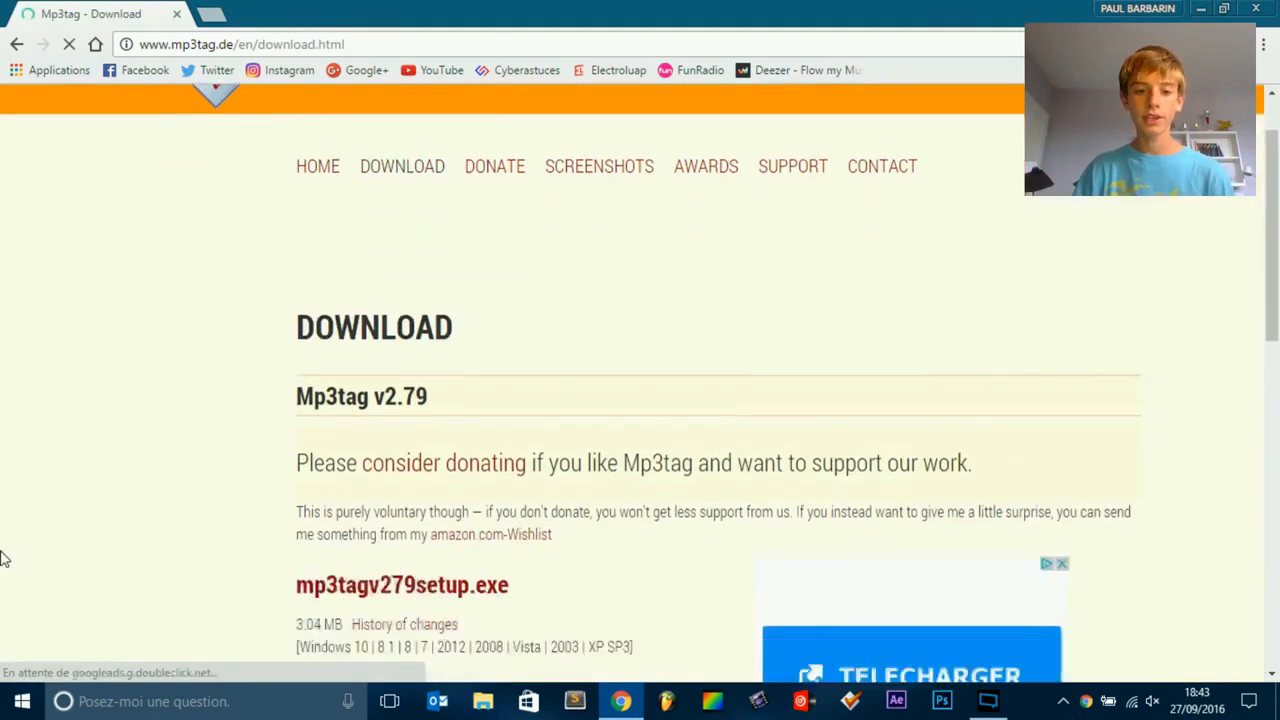
scroll(329, 208, down, 2)
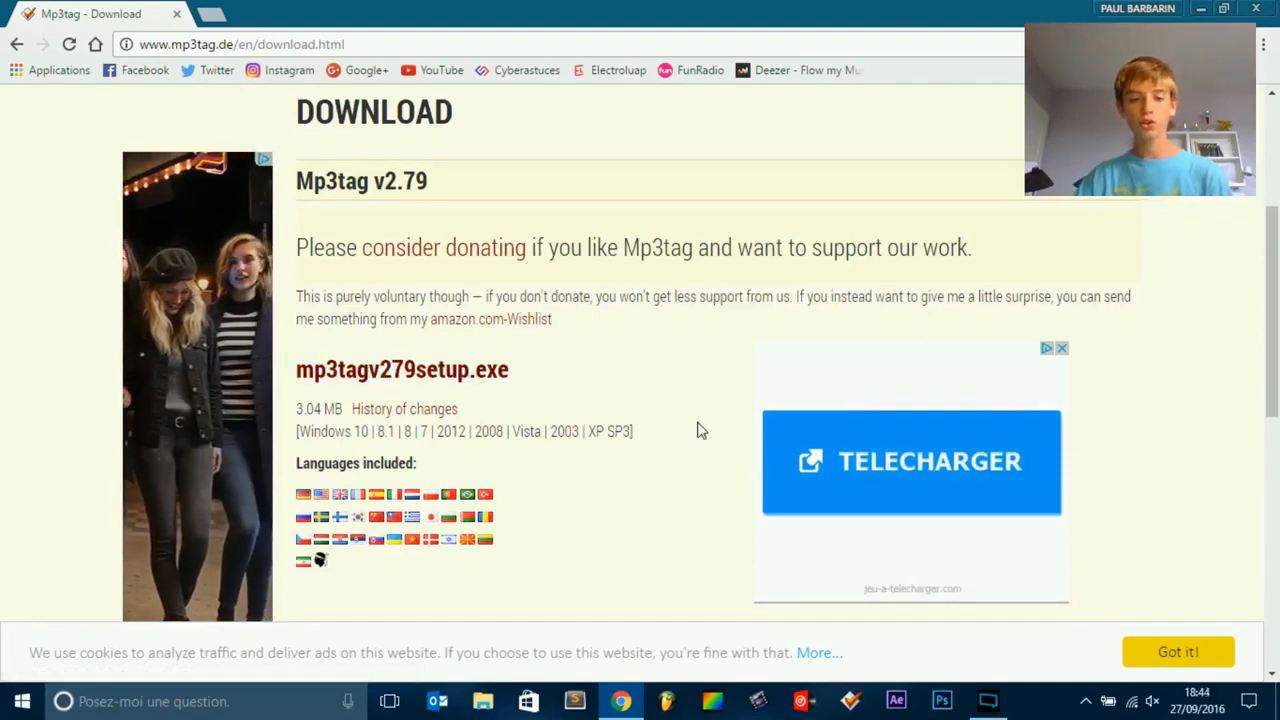
scroll(700, 430, down, 3)
scroll(700, 430, up, 2)
scroll(700, 430, down, 3)
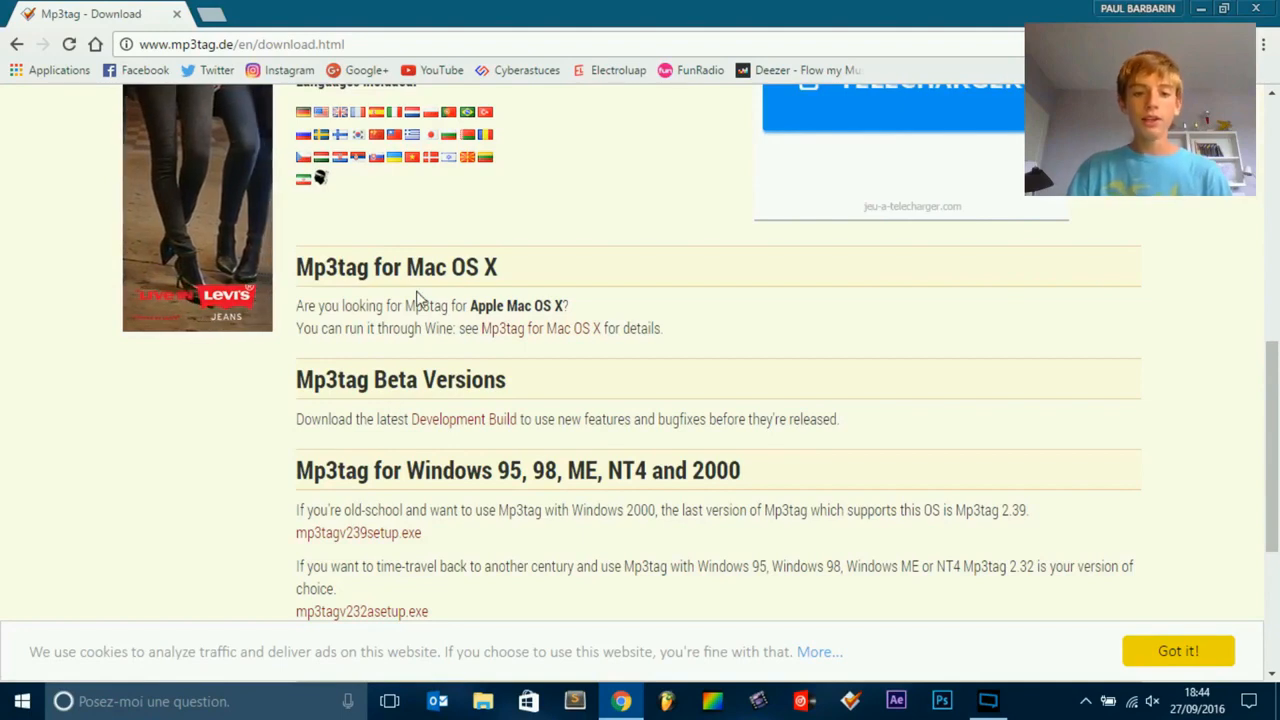
scroll(420, 300, up, 3)
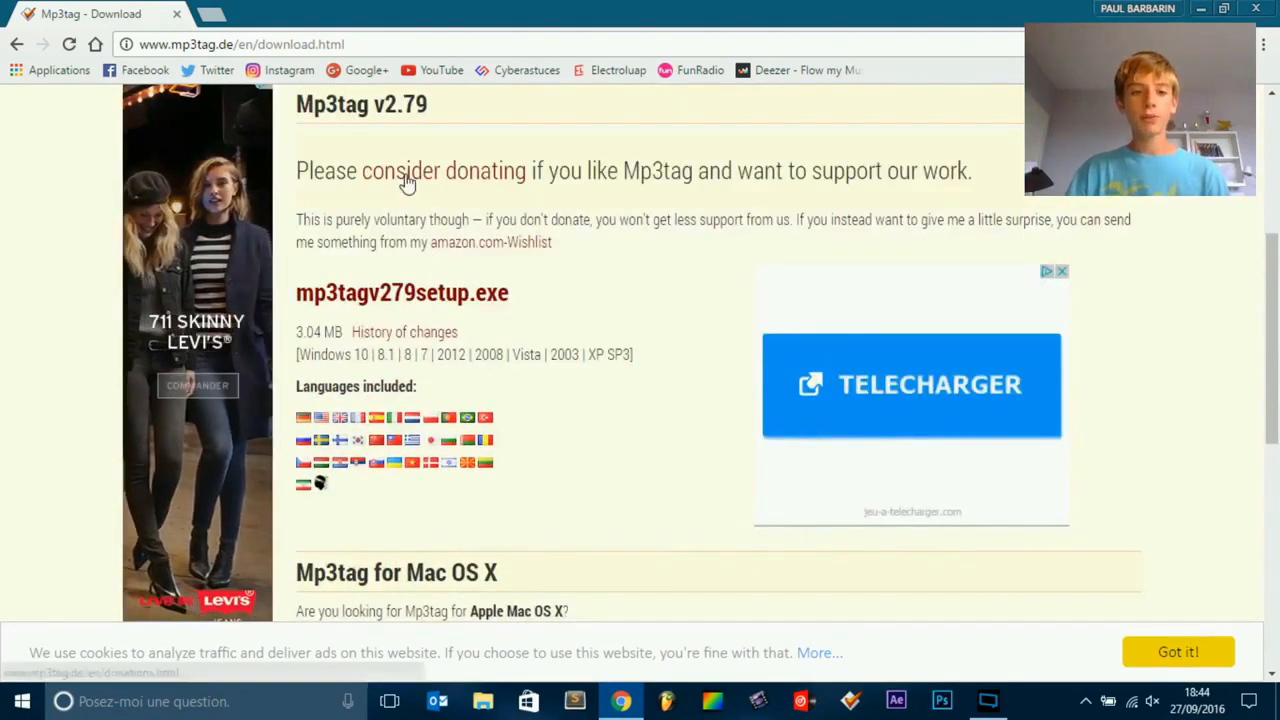
click(1256, 8)
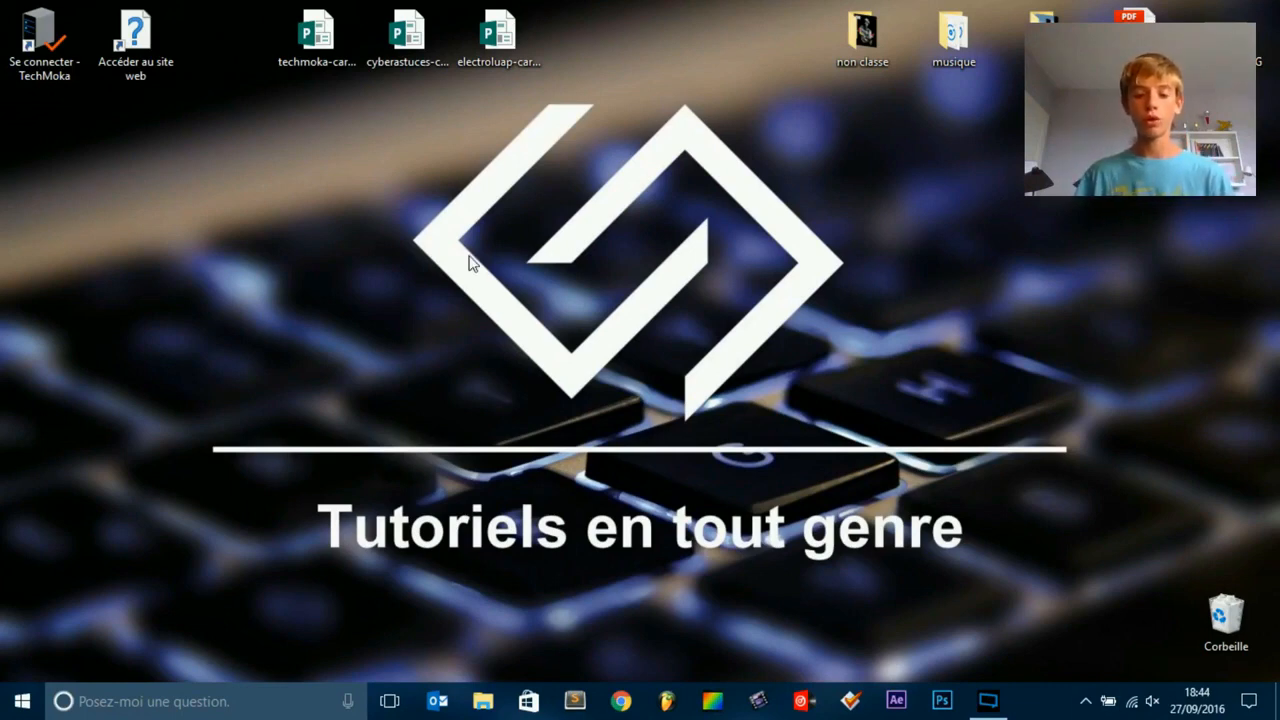
click(185, 703)
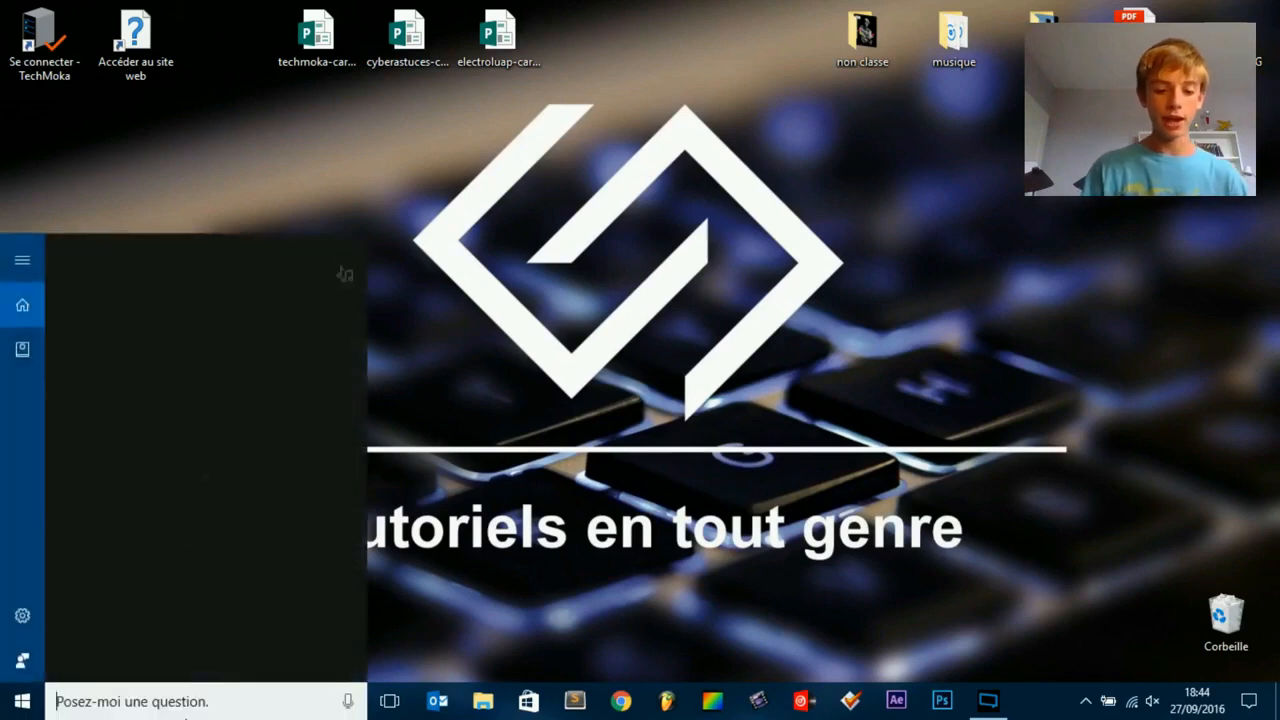
text(mp3)
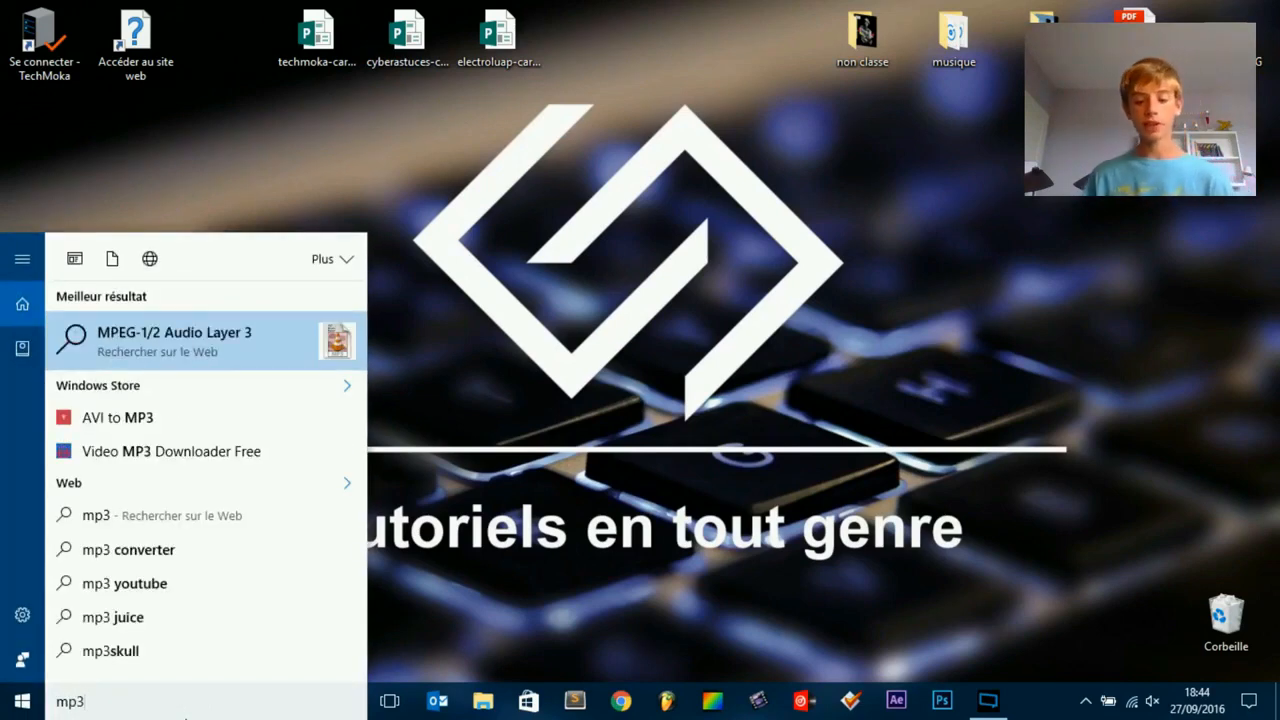
key(BackSpace)
key(BackSpace)
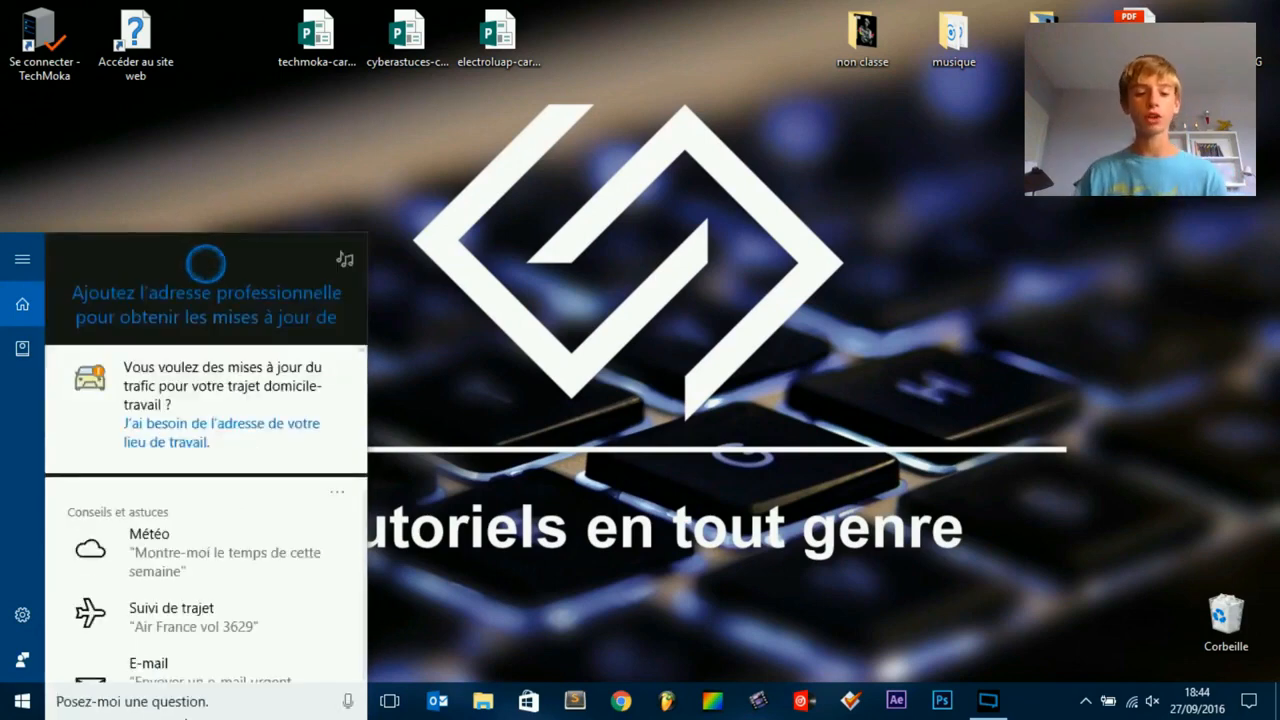
click(571, 478)
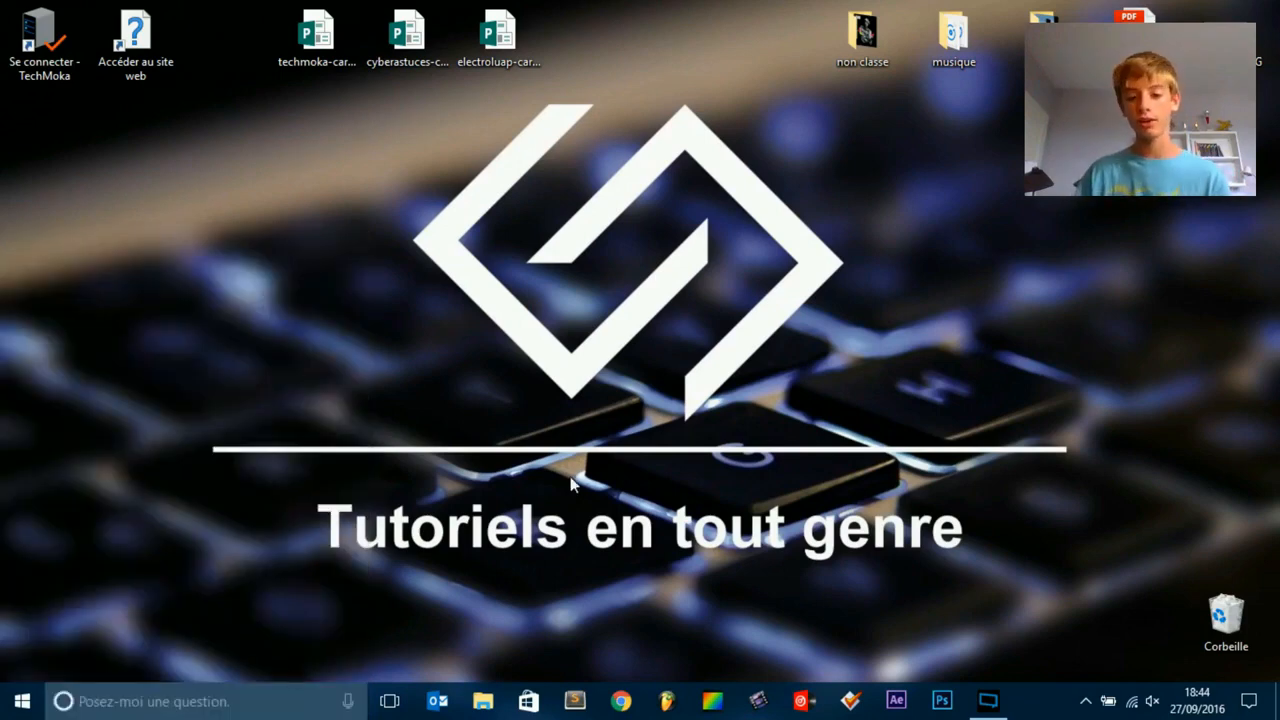
Switch to Mp3tag and change its working directory to the "non classe" folder on the desktop, checking the folder's contents before confirming
click(850, 701)
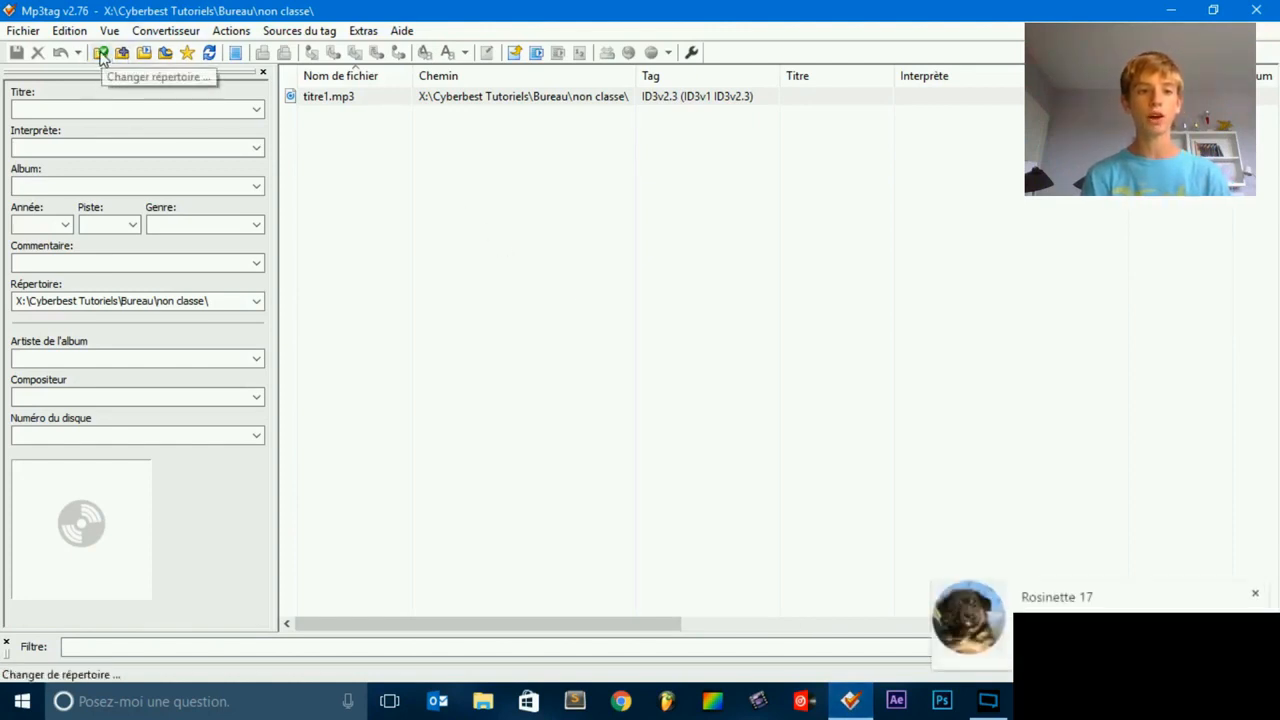
click(99, 54)
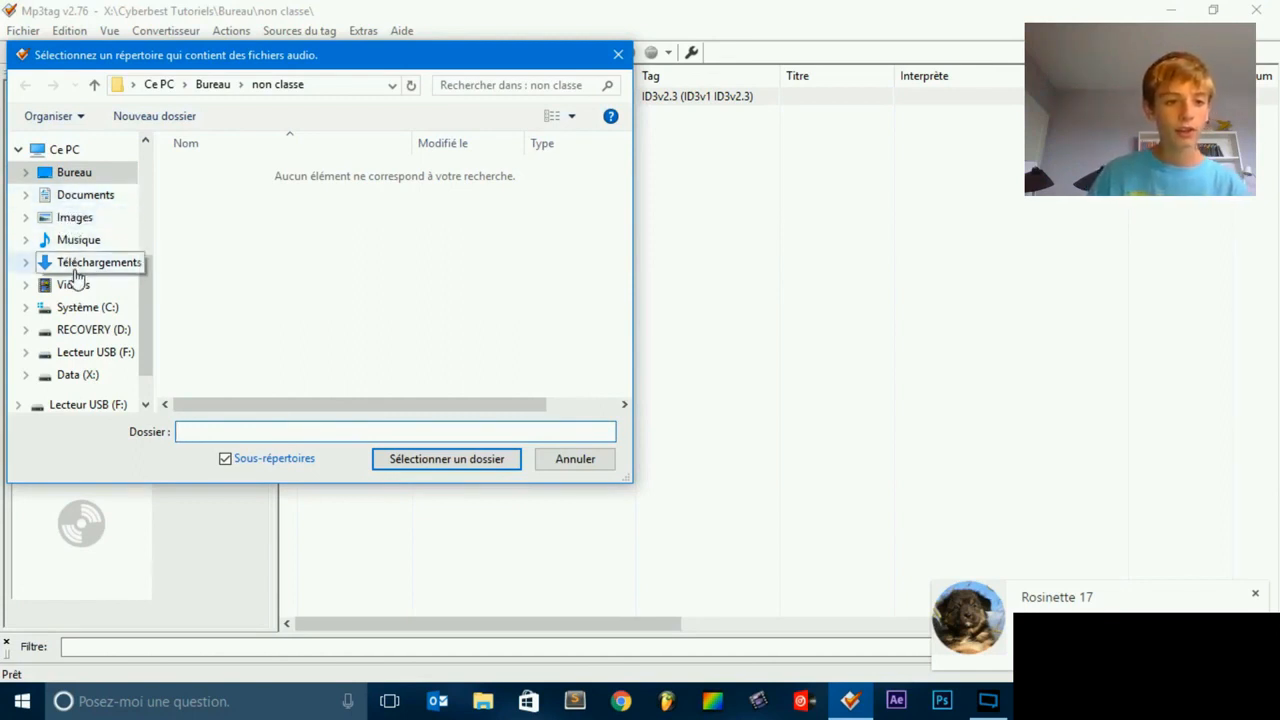
click(78, 175)
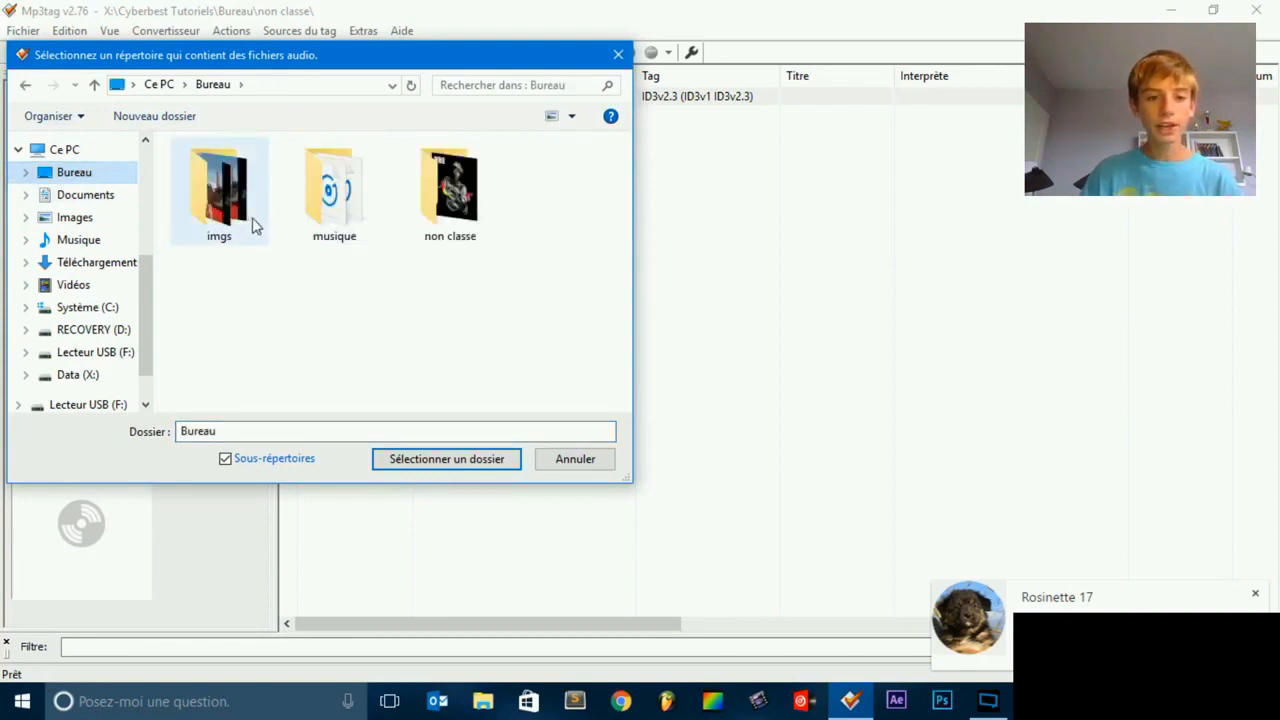
click(455, 196)
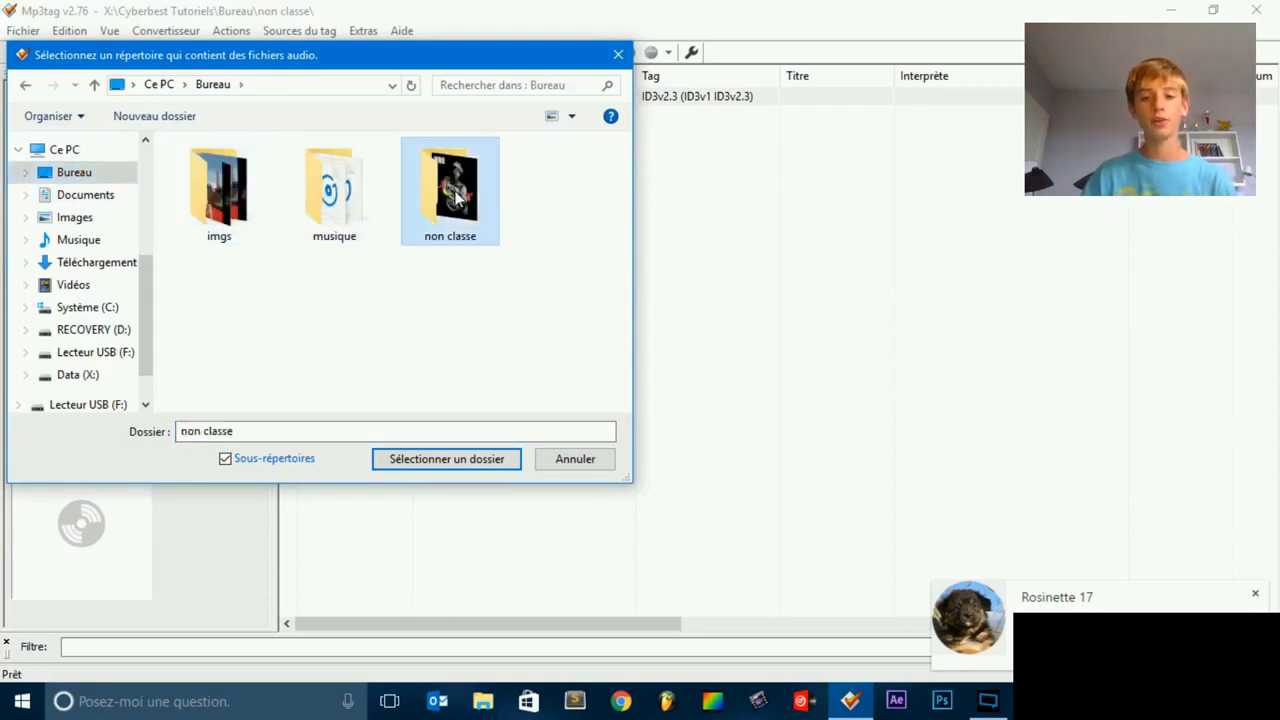
key(super+d)
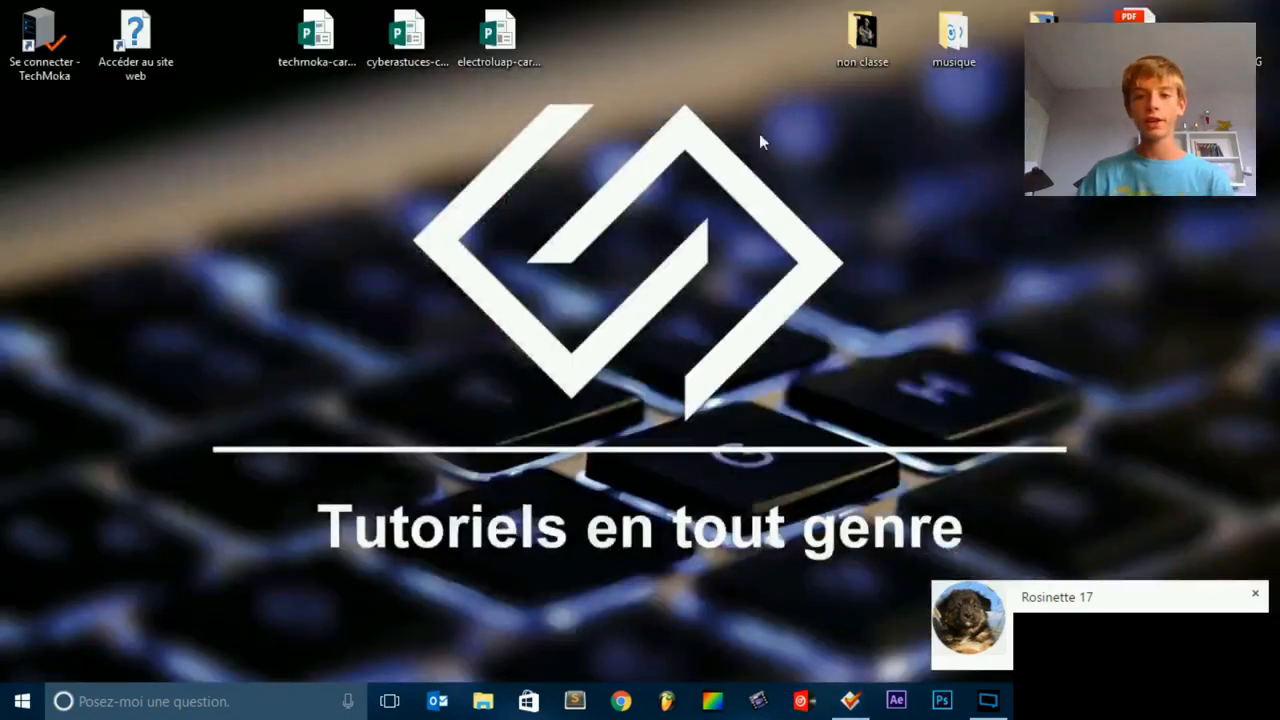
double_click(860, 35)
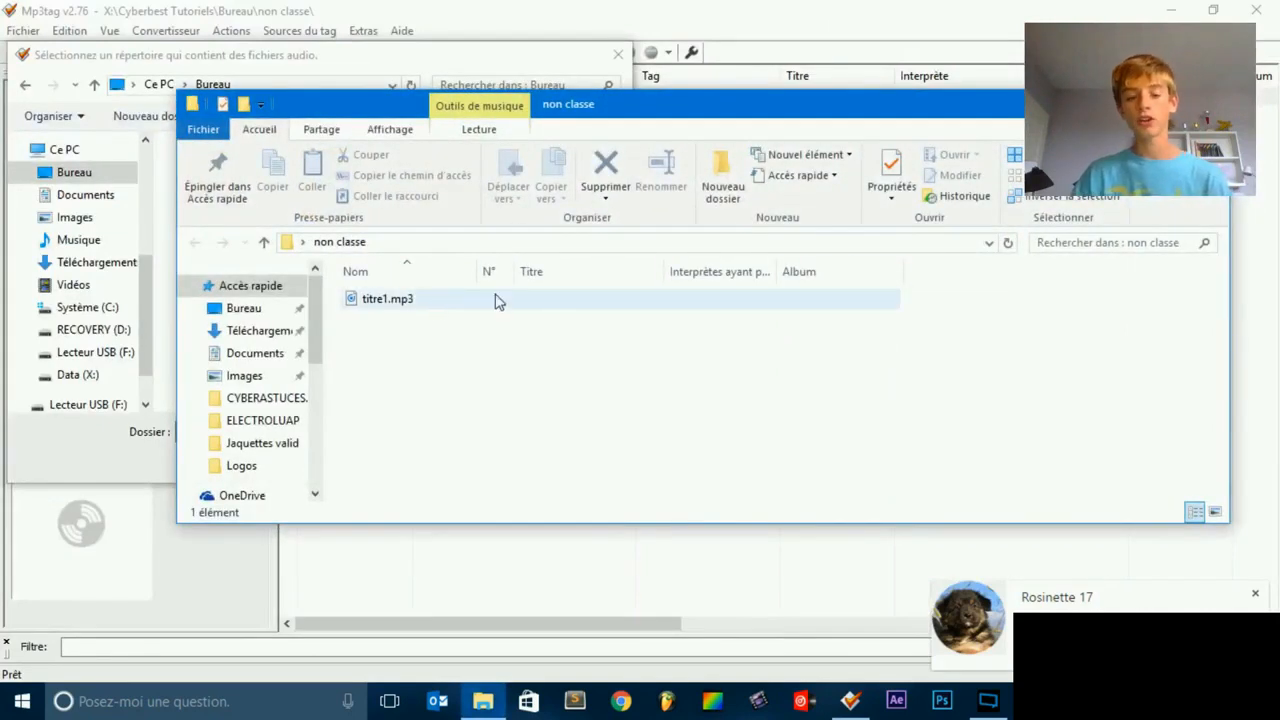
key(alt+F4)
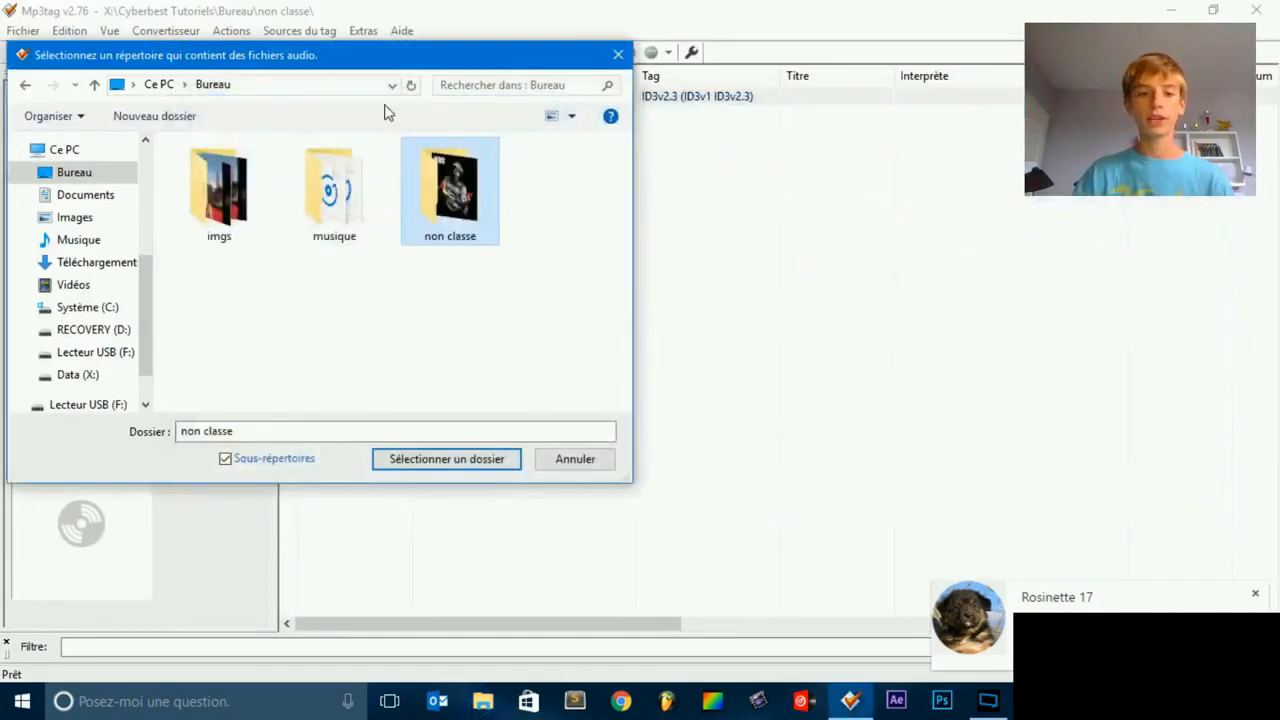
click(436, 468)
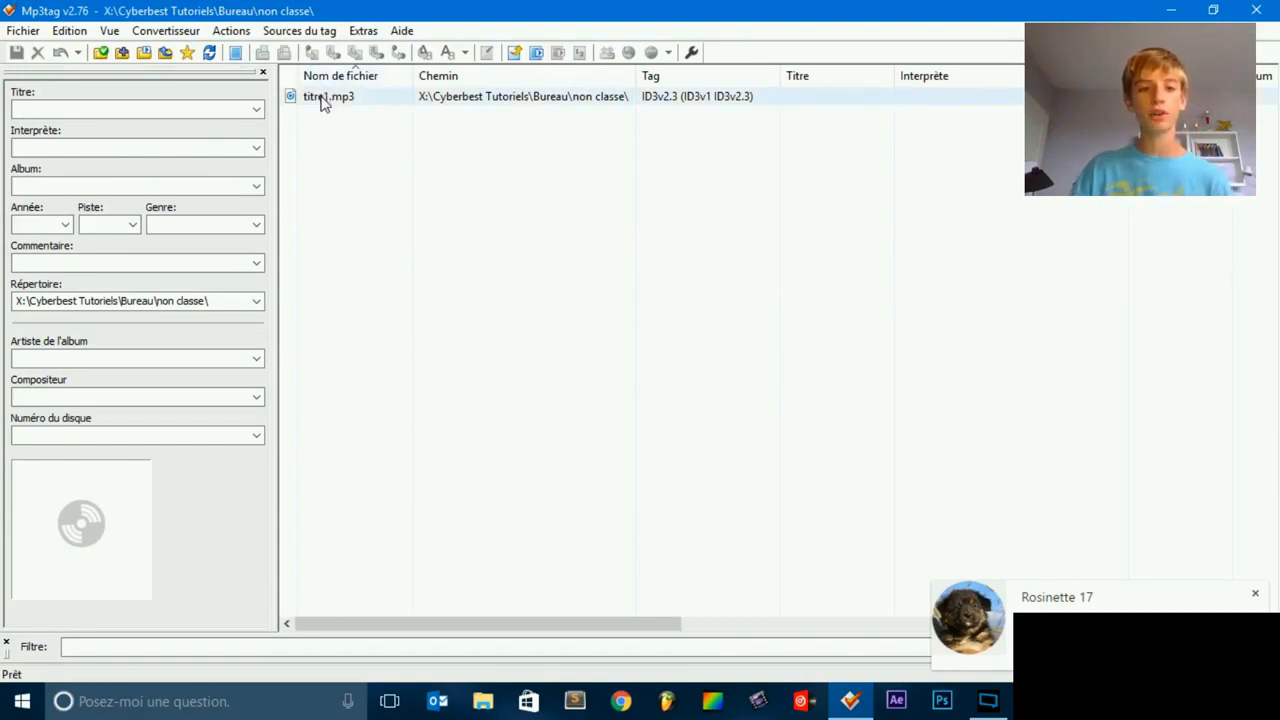
Select titre1.mp3 and enter "Champions League" as its title
click(322, 104)
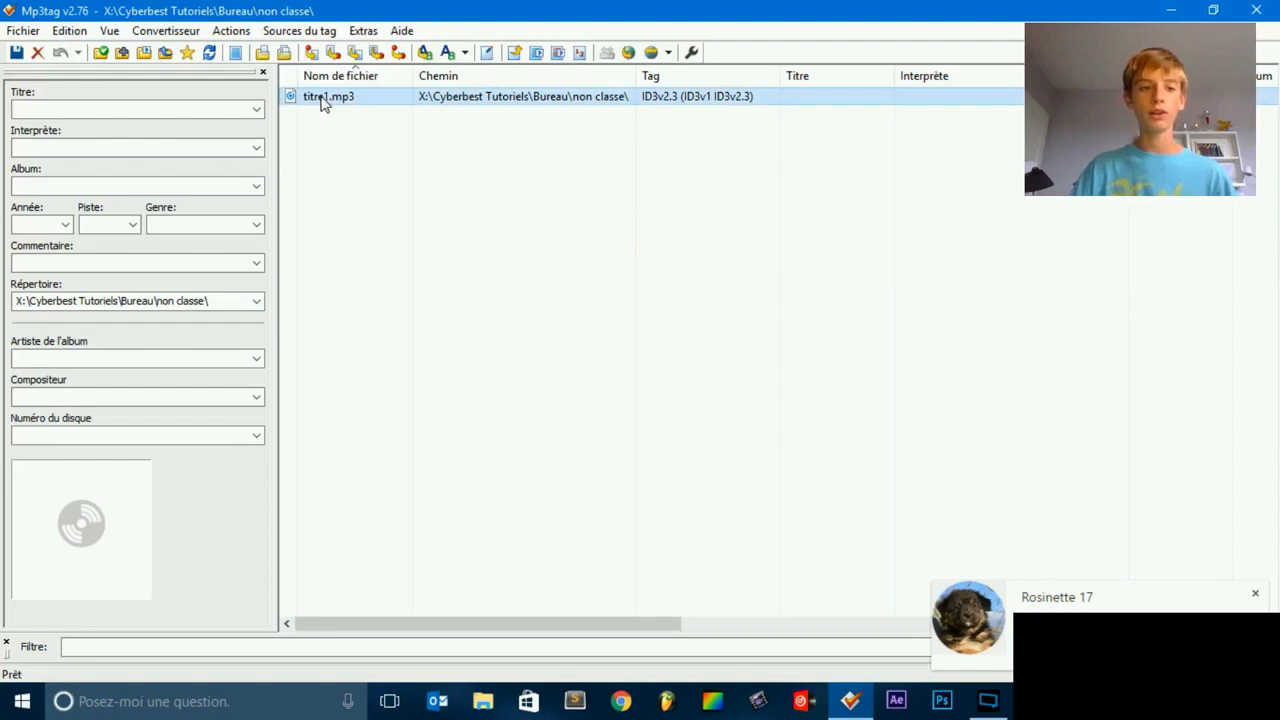
click(29, 110)
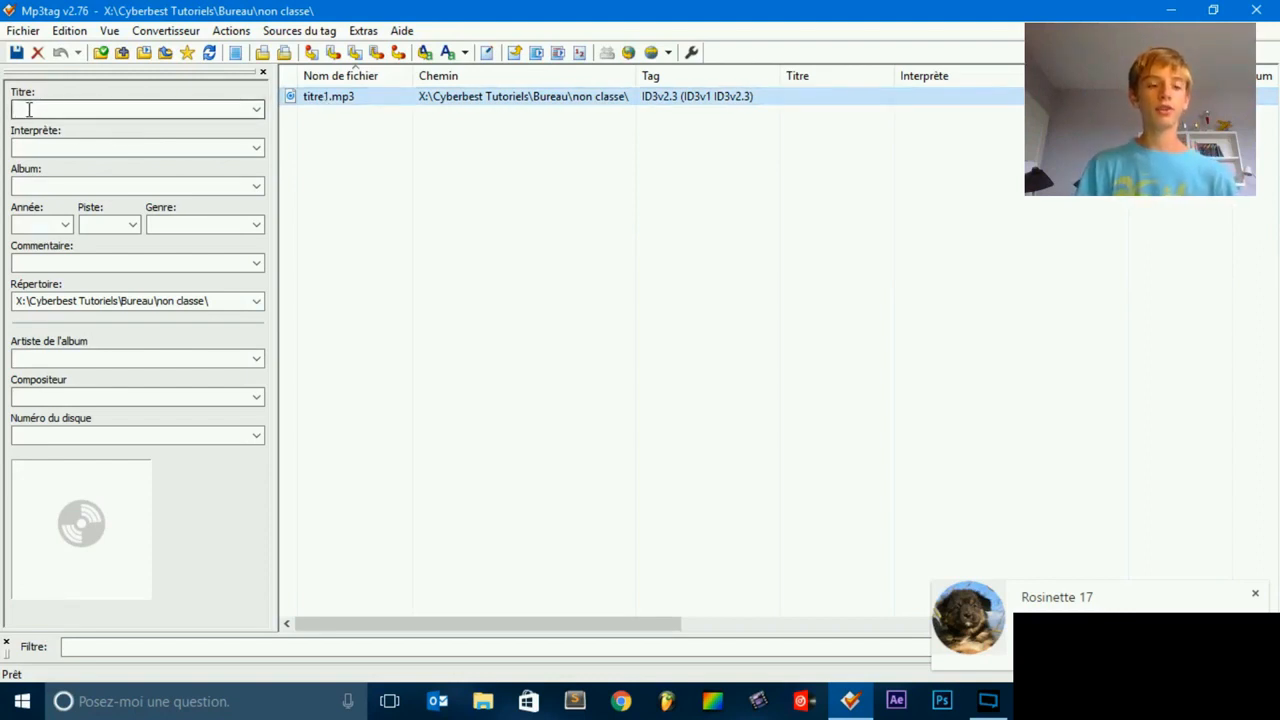
click(29, 110)
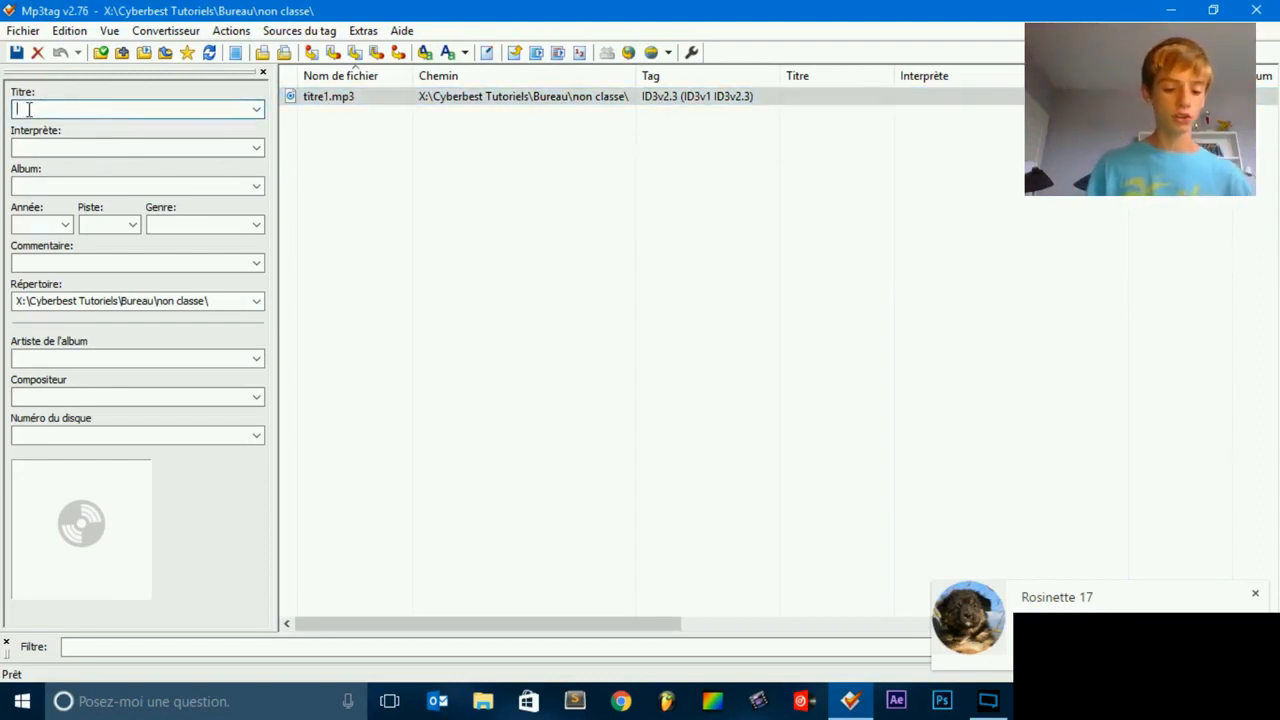
text(X)
text(hampions)
key(BackSpace)
key(BackSpace)
key(BackSpace)
key(BackSpace)
text(Champions Leagu)
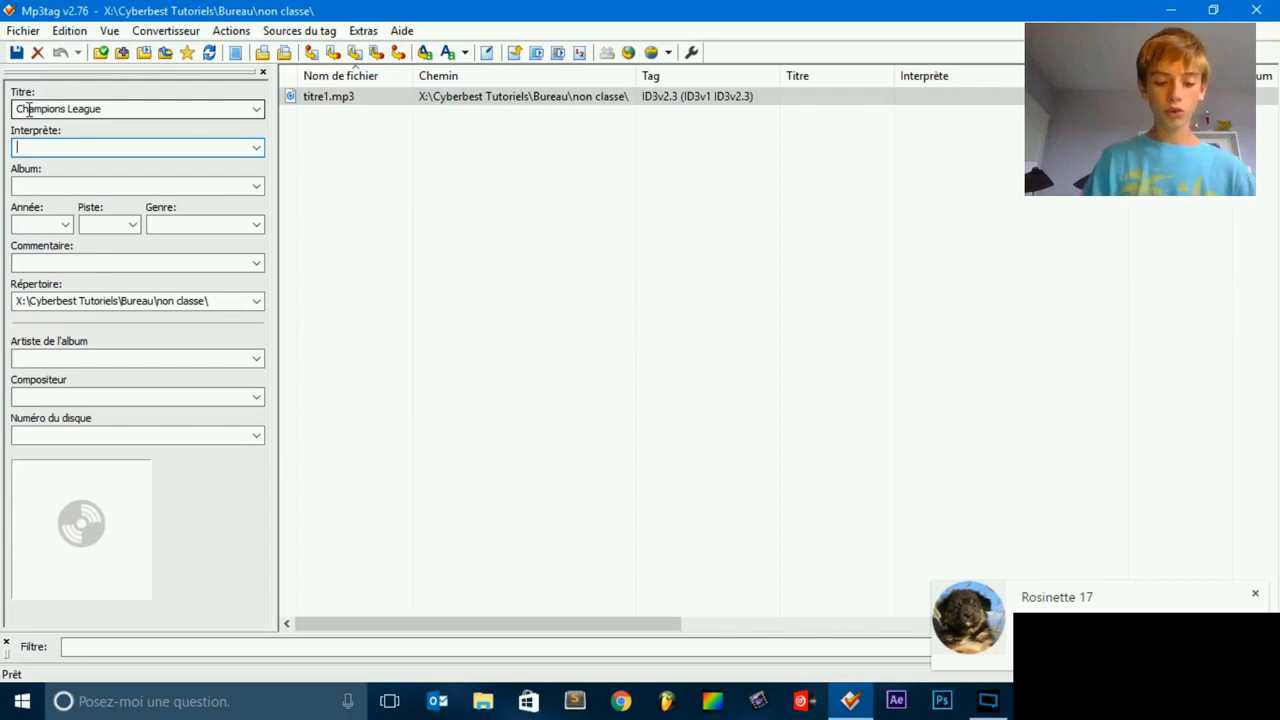
Enter MHD as the track's artist and "Champions League - Single" as its album
text(D)
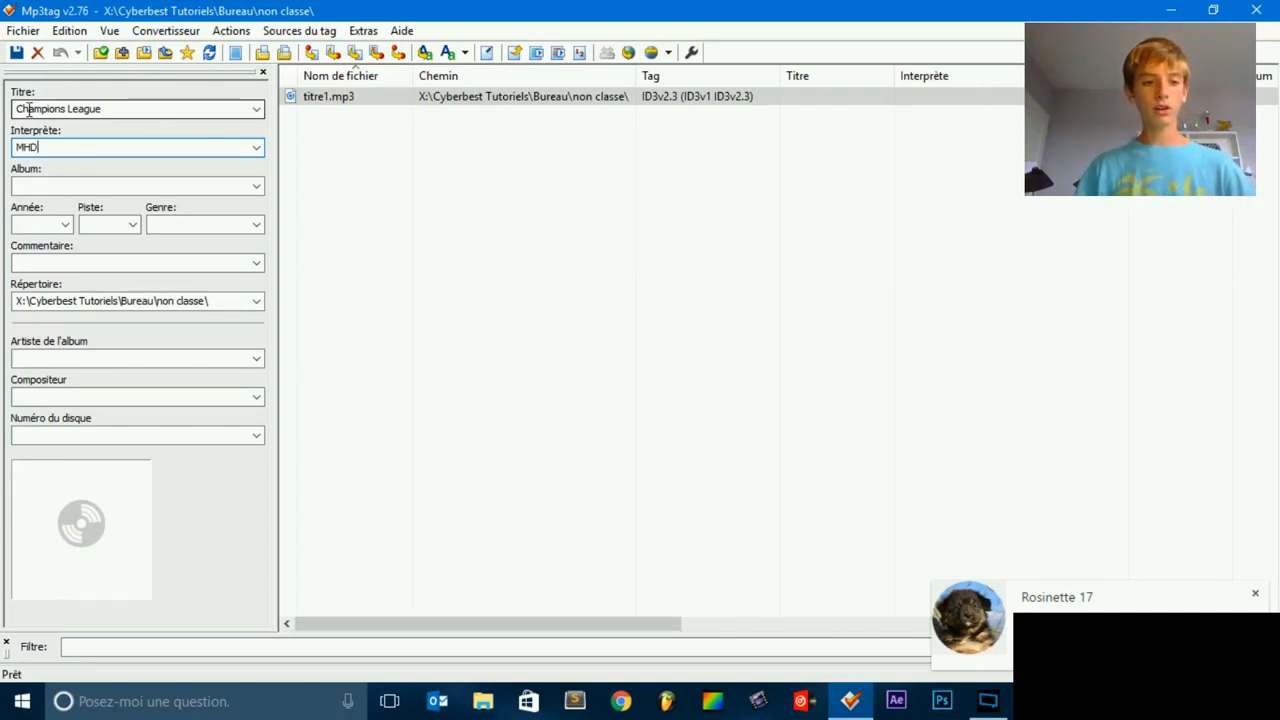
key(Tab)
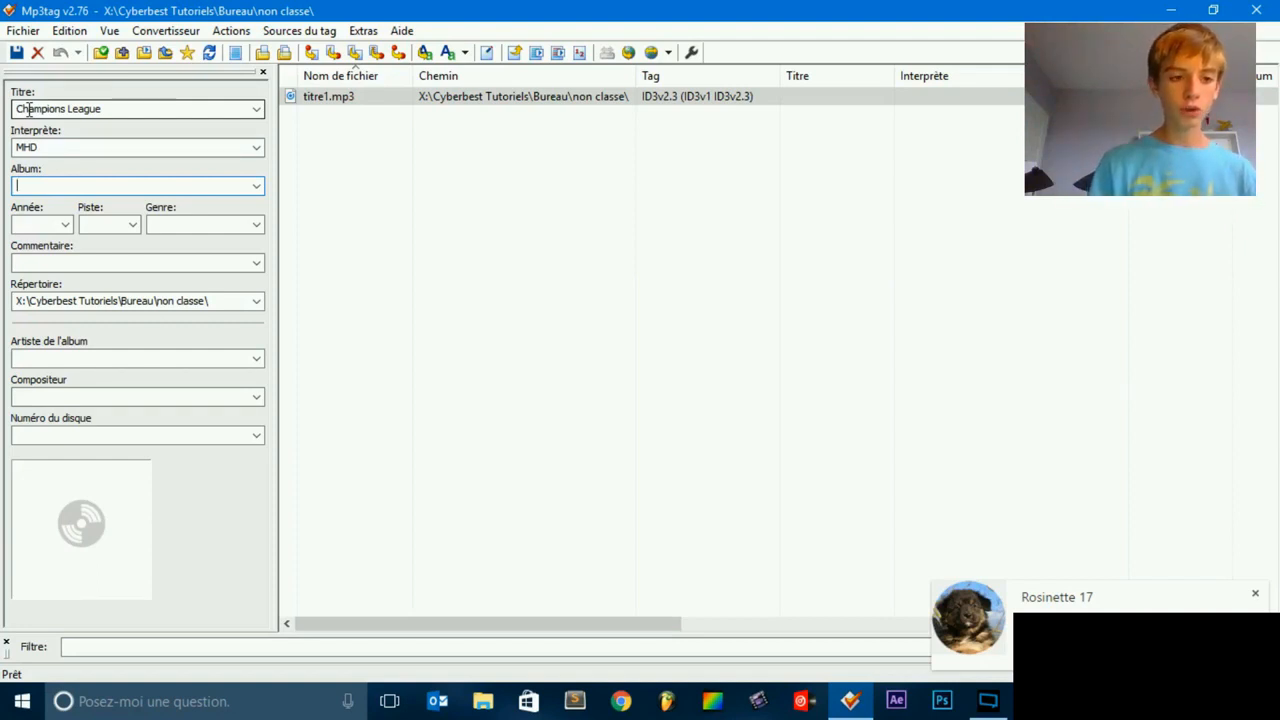
text(Champions League)
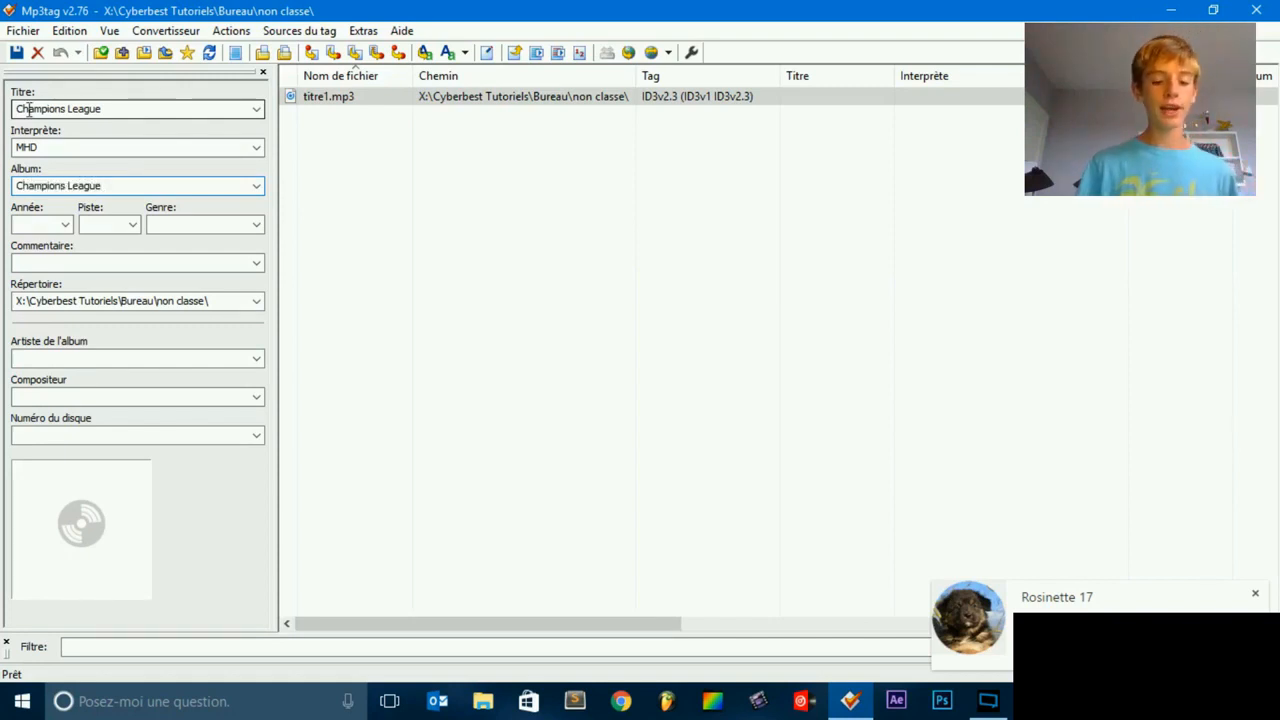
text( - Single)
Set the track's year to 2016, its track number to 1 and its genre to Rap
key(Tab)
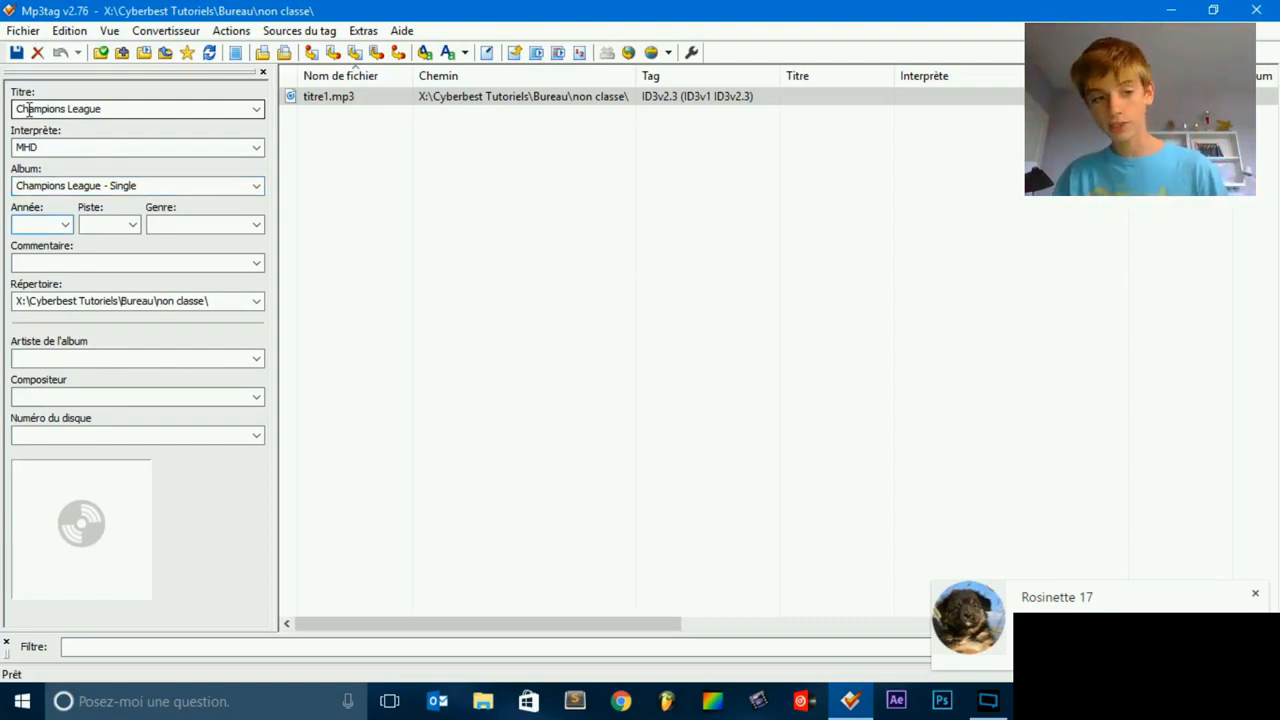
text(2016)
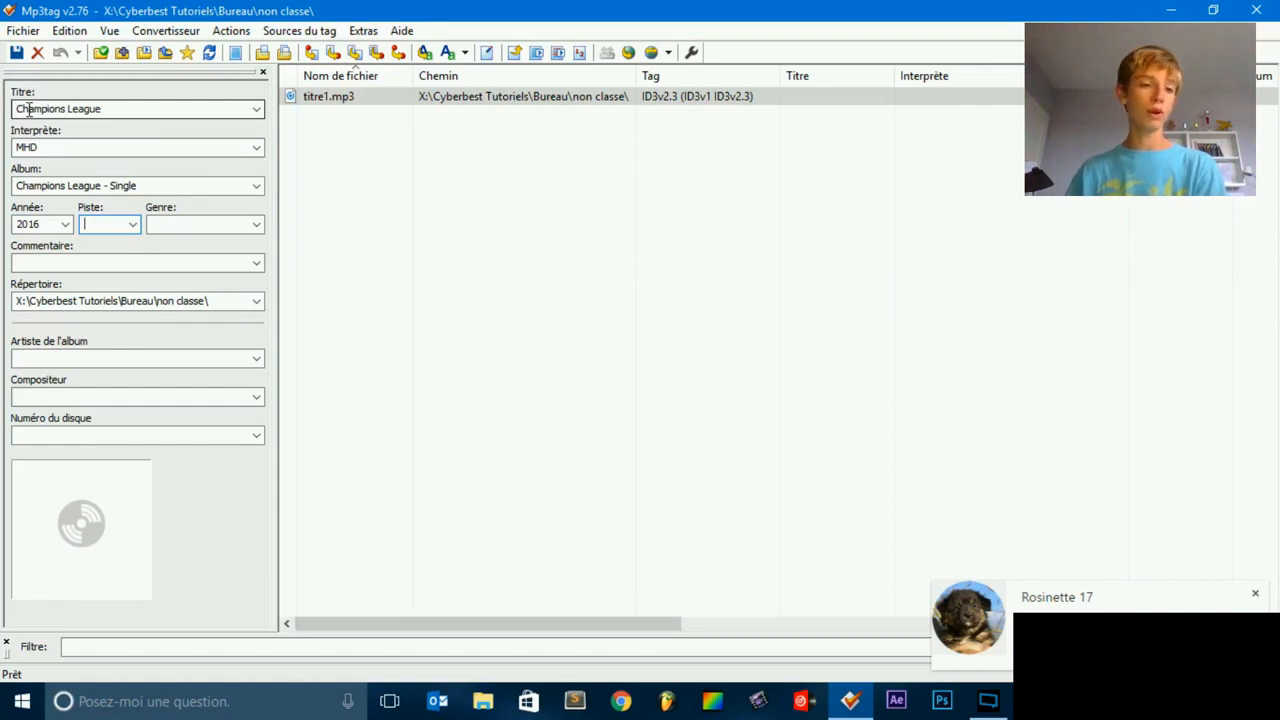
text(1)
text(Rap)
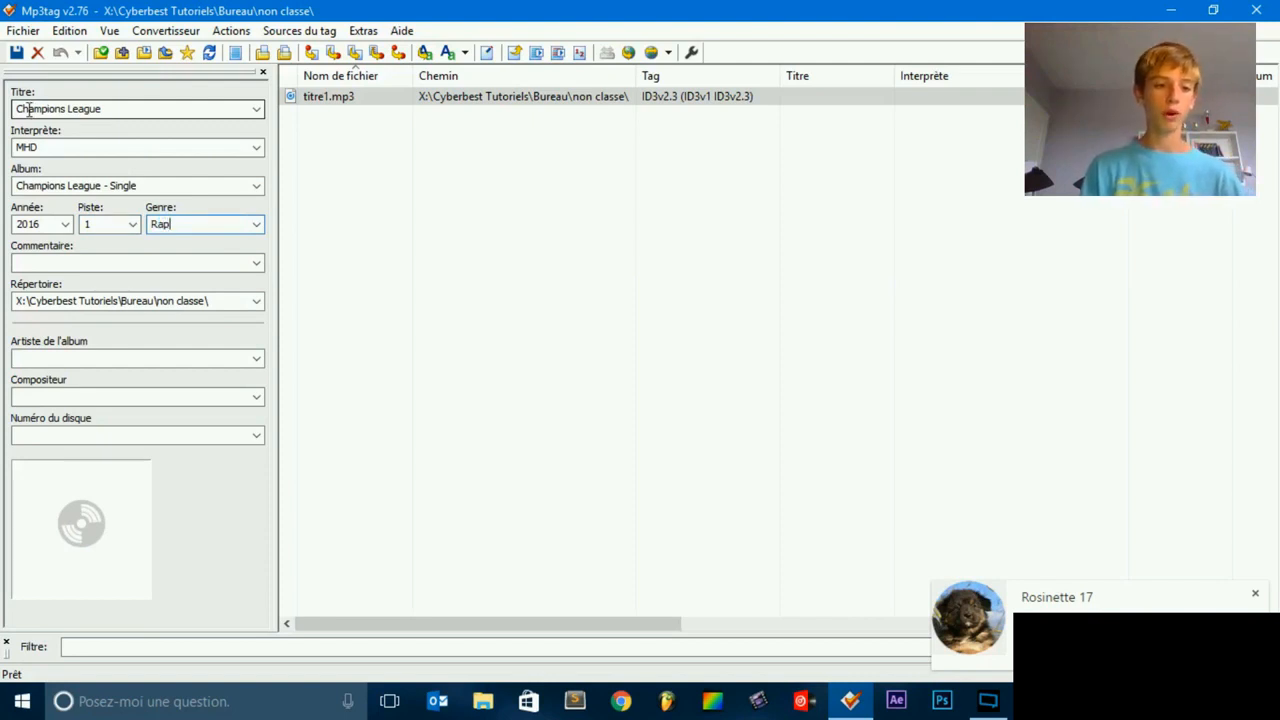
Leave the track's comment empty and set its album artist to MHD, dismissing the notification that covers the window
click(60, 265)
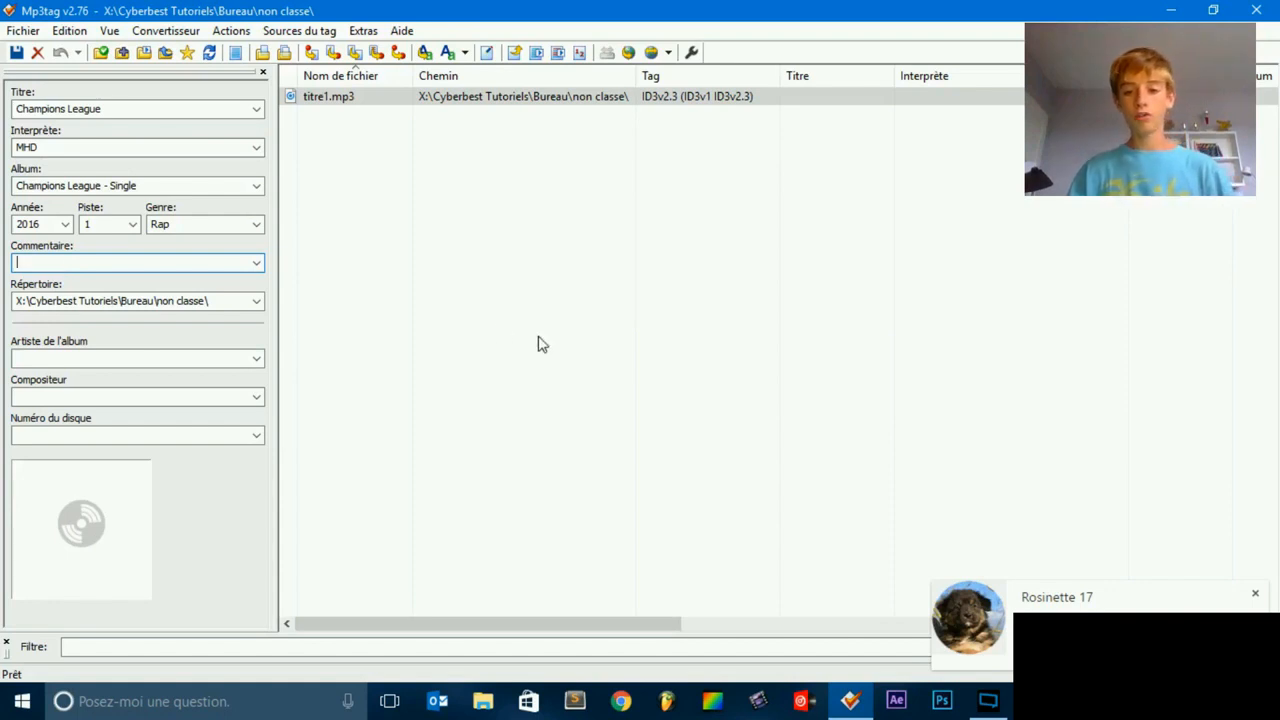
click(1256, 597)
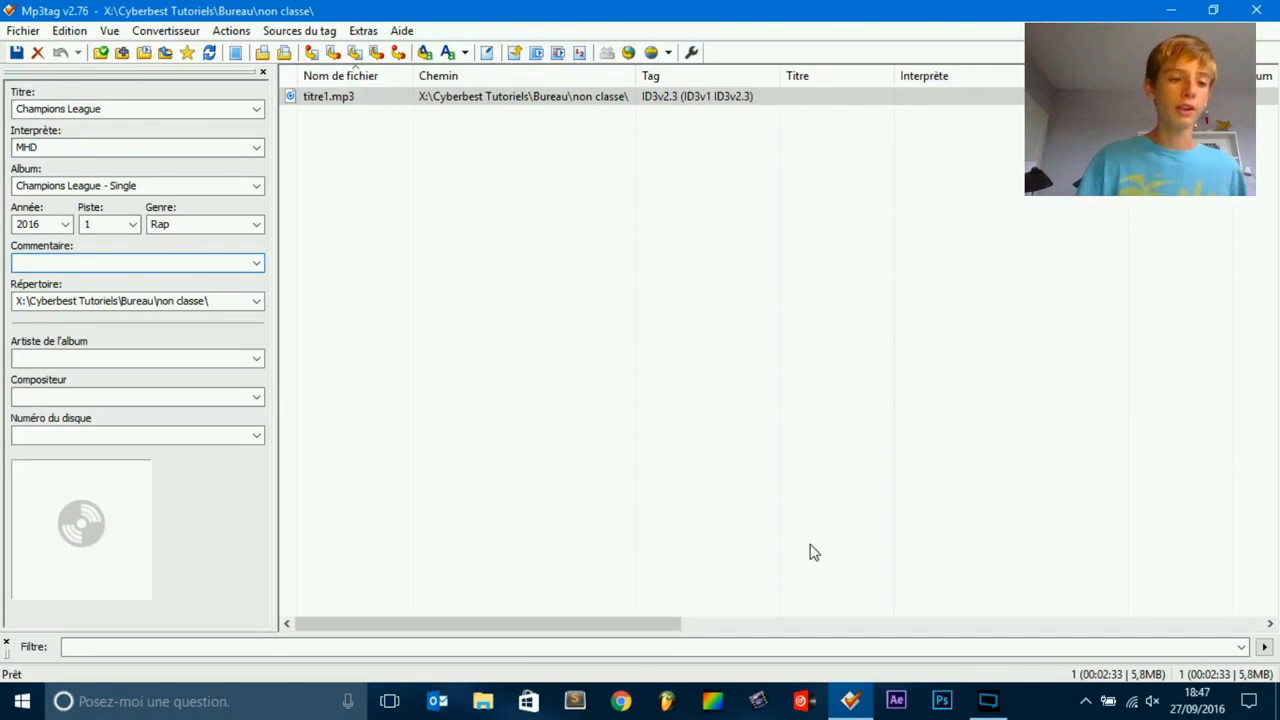
key(Tab)
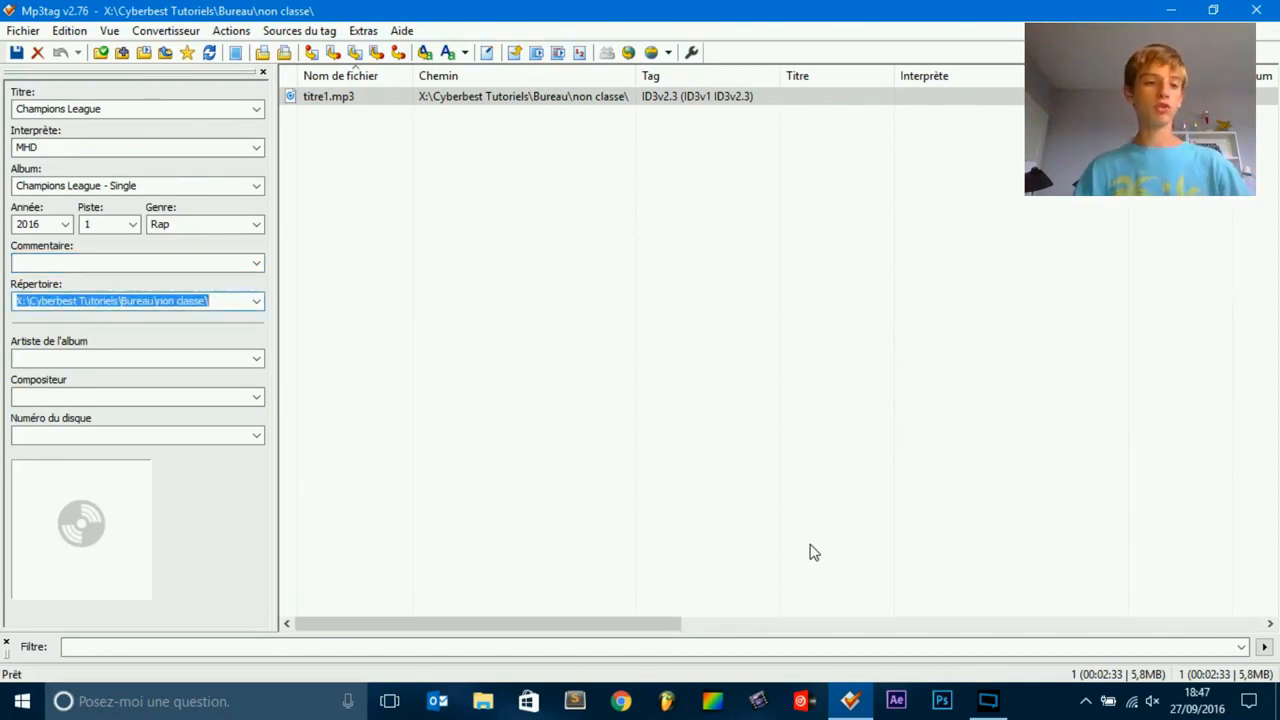
key(Tab)
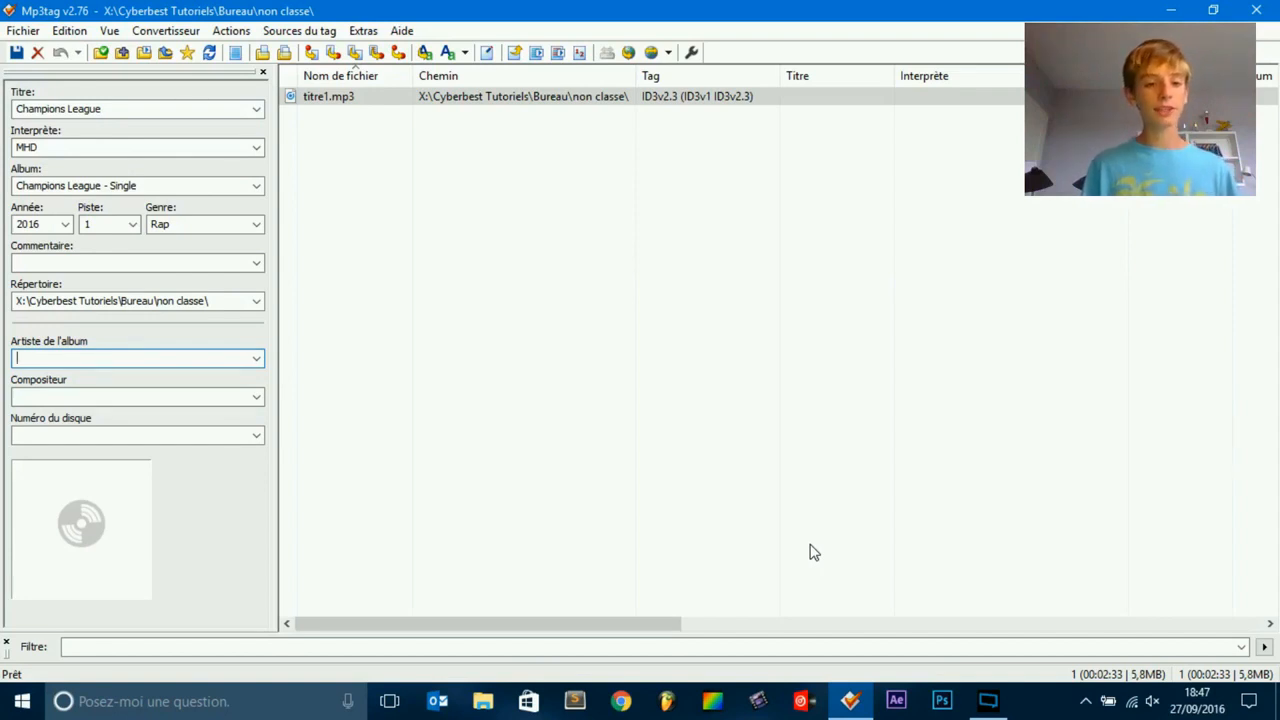
text(MH)
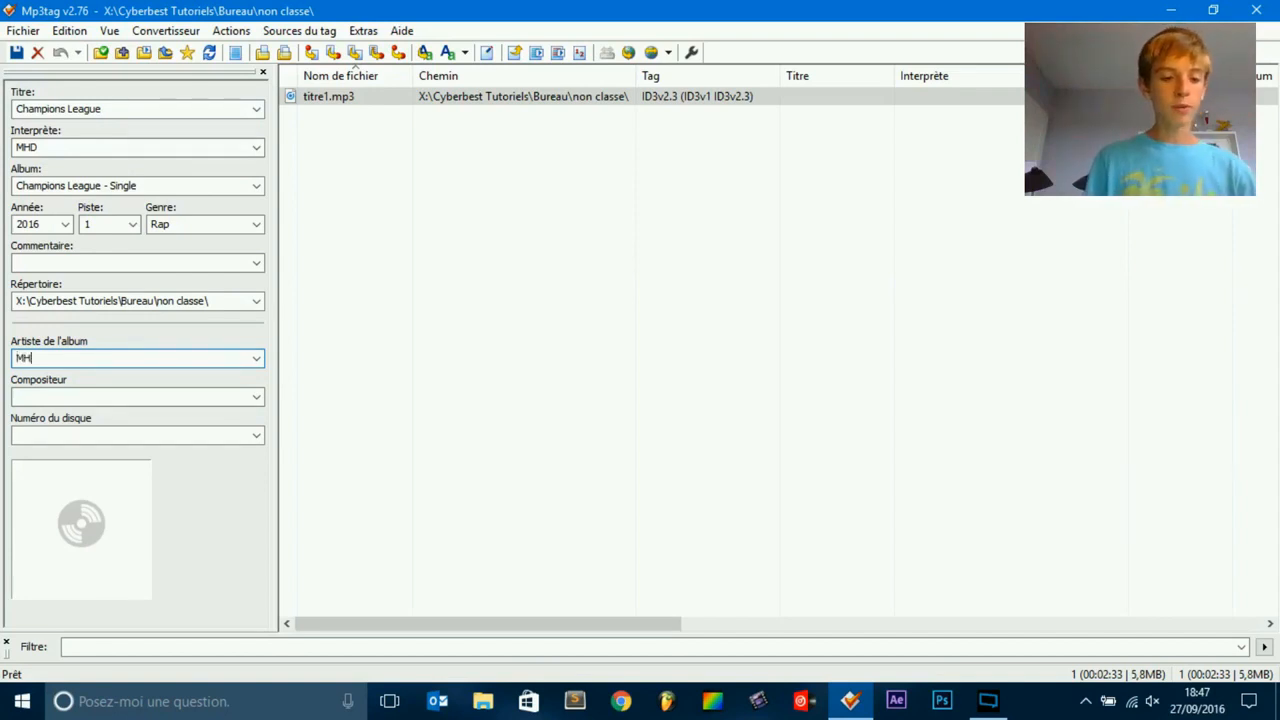
text(D)
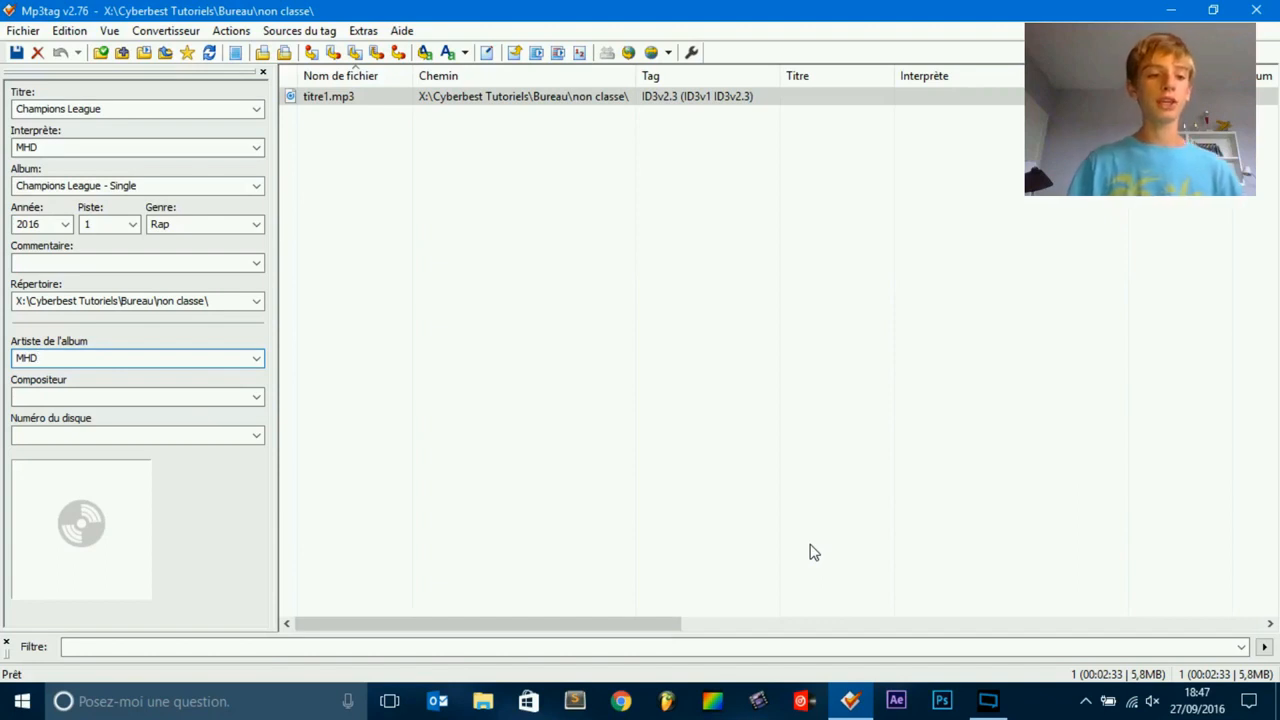
Try adding a "feat." mention after MHD in the track's artist field, and remove it again
double_click(46, 147)
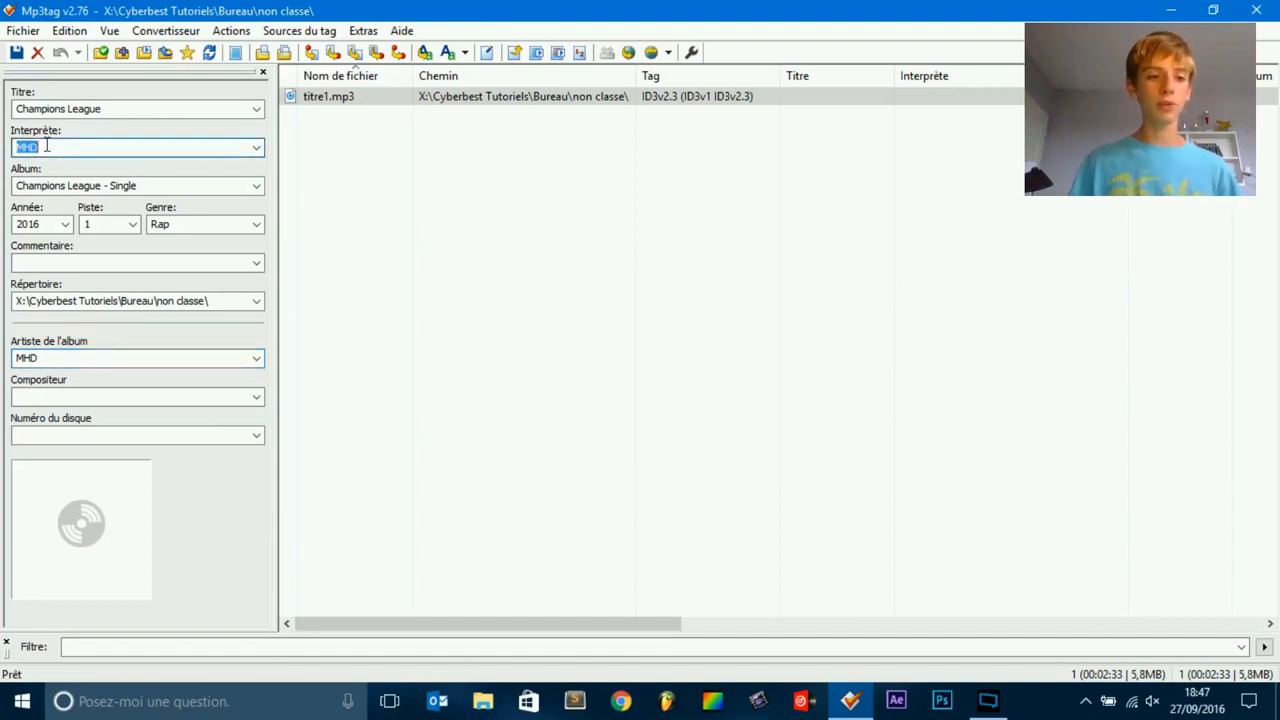
click(46, 147)
text(feat.)
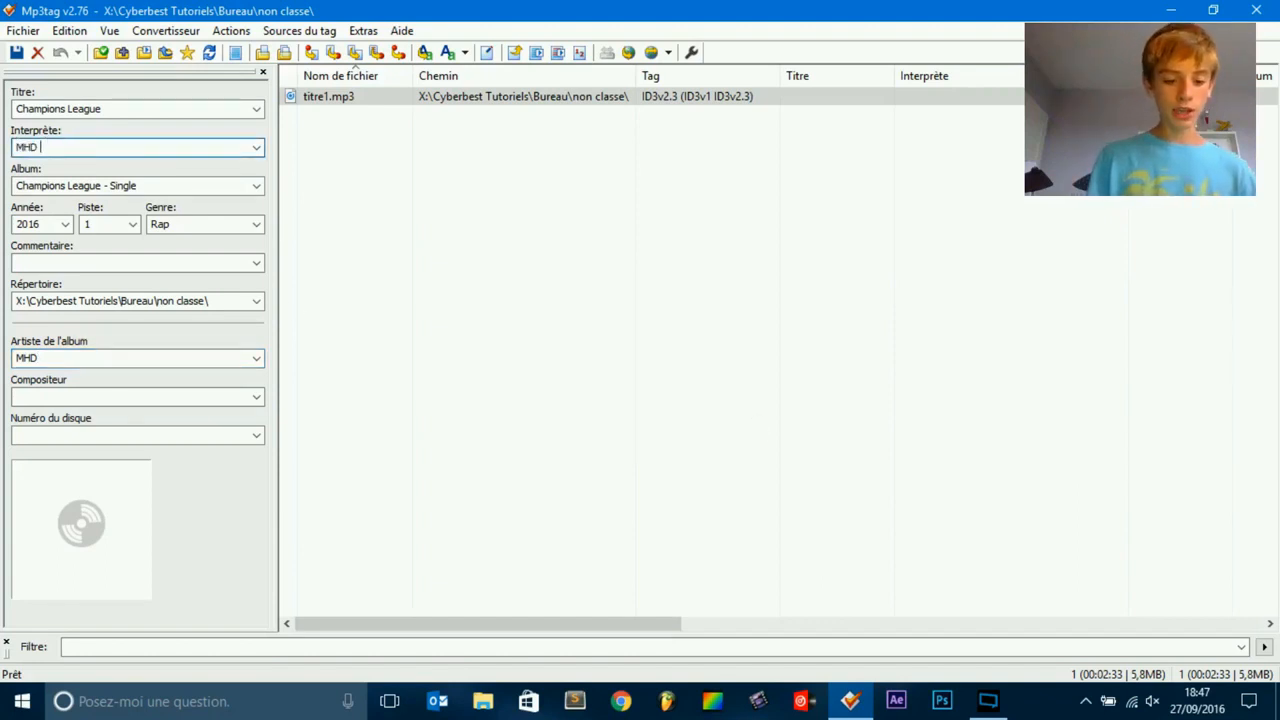
text( artist)
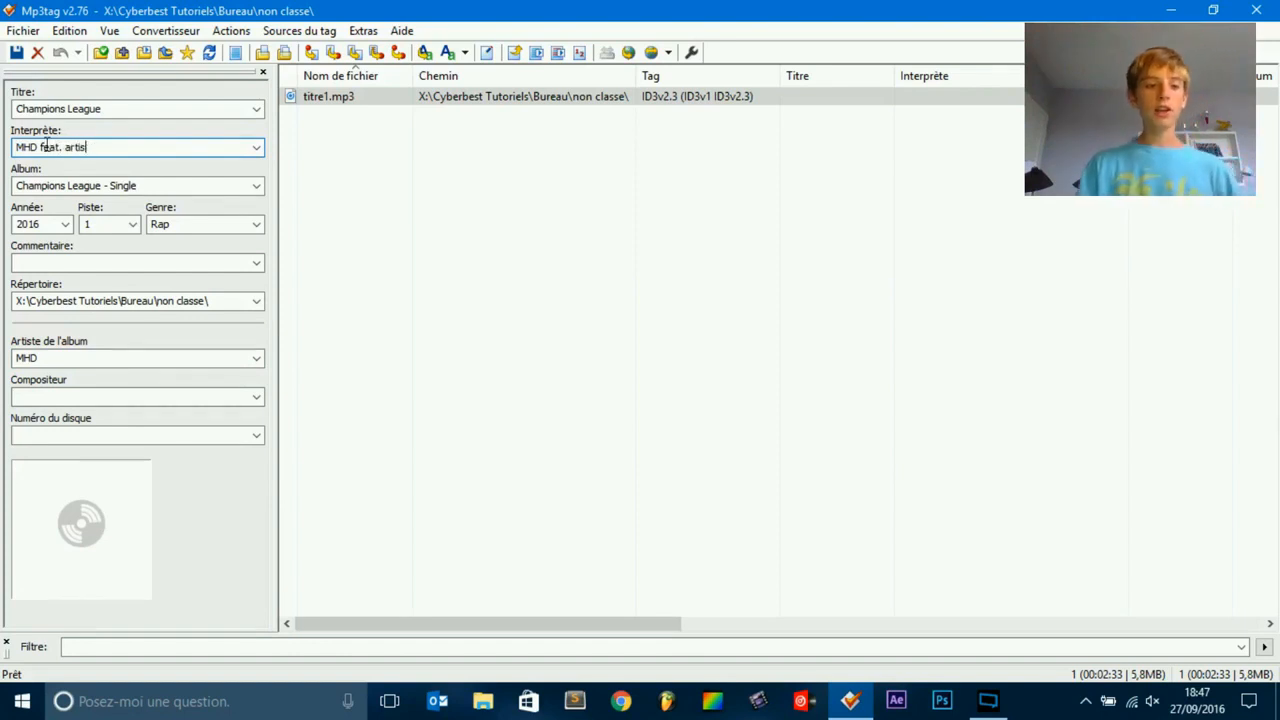
key(BackSpace)
key(BackSpace)
key(BackSpace)
key(BackSpace)
key(BackSpace)
key(BackSpace)
key(BackSpace)
key(BackSpace)
key(BackSpace)
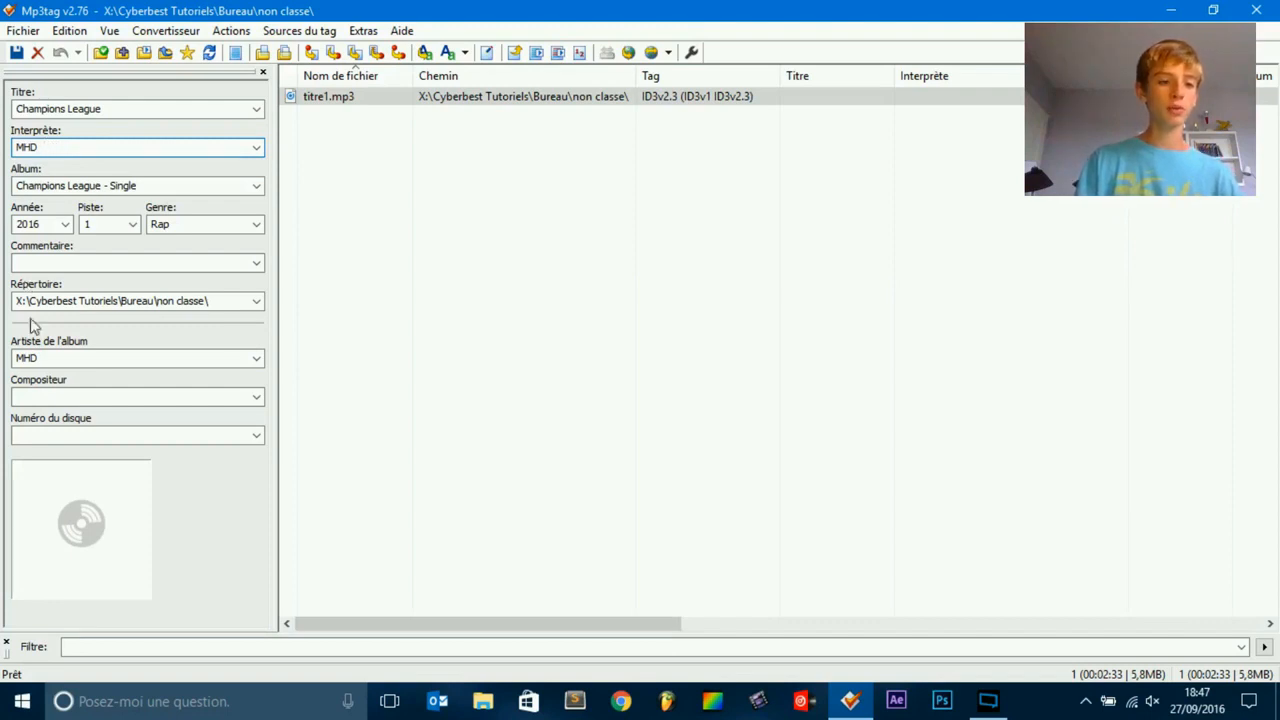
Leave the composer empty, set the disc number to 1/1 and save the tags to titre1.mp3
click(44, 400)
click(35, 437)
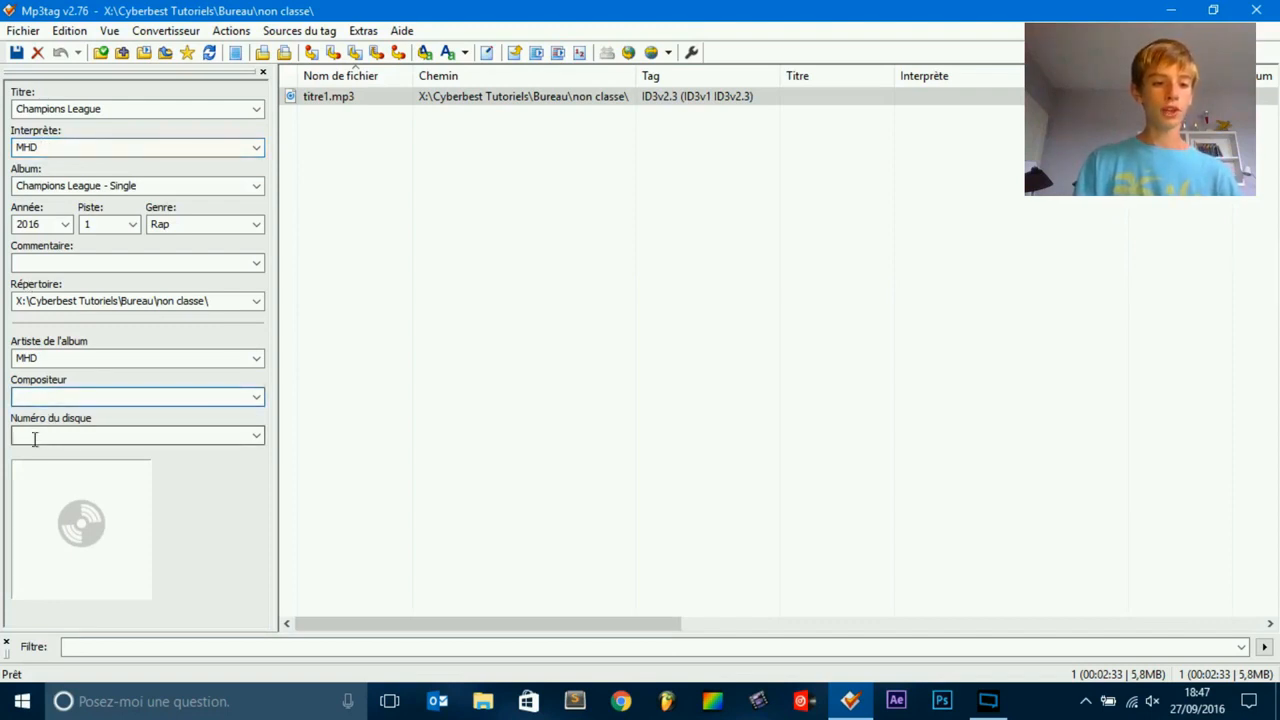
text(1/1)
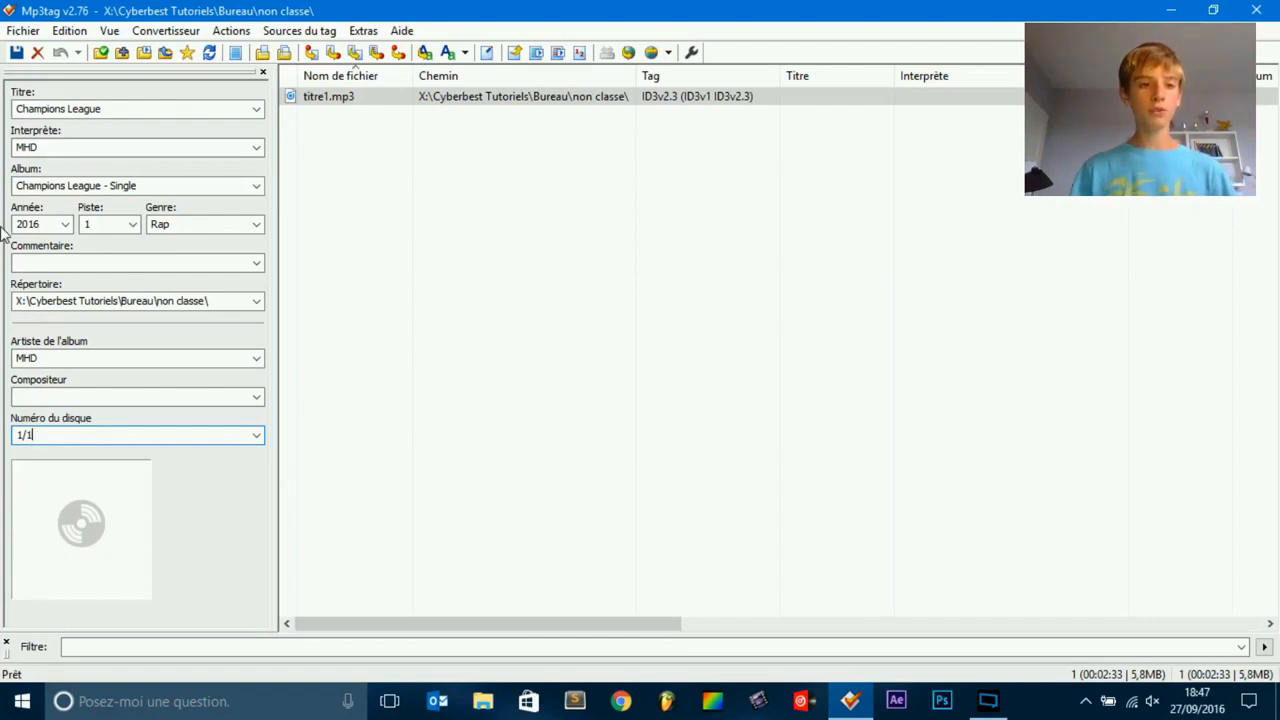
click(18, 53)
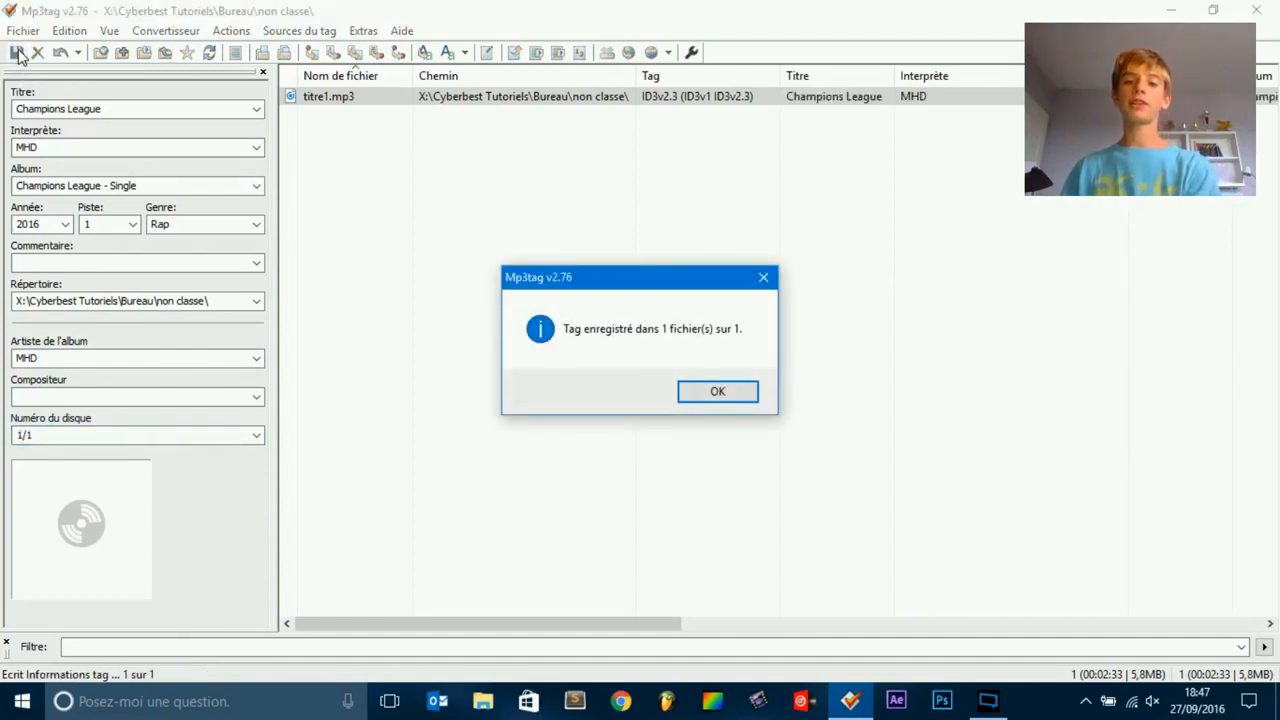
key(Return)
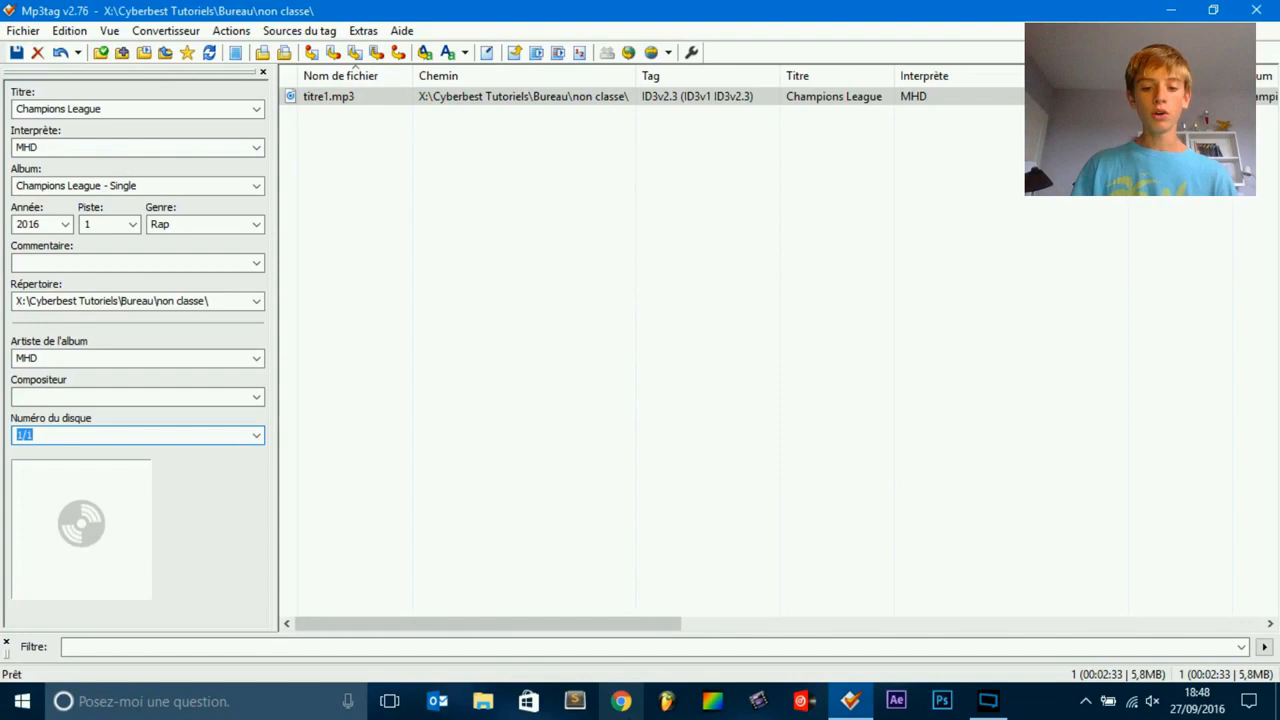
Switch to Chrome and search Google for "mhd afro trap cover"
click(621, 701)
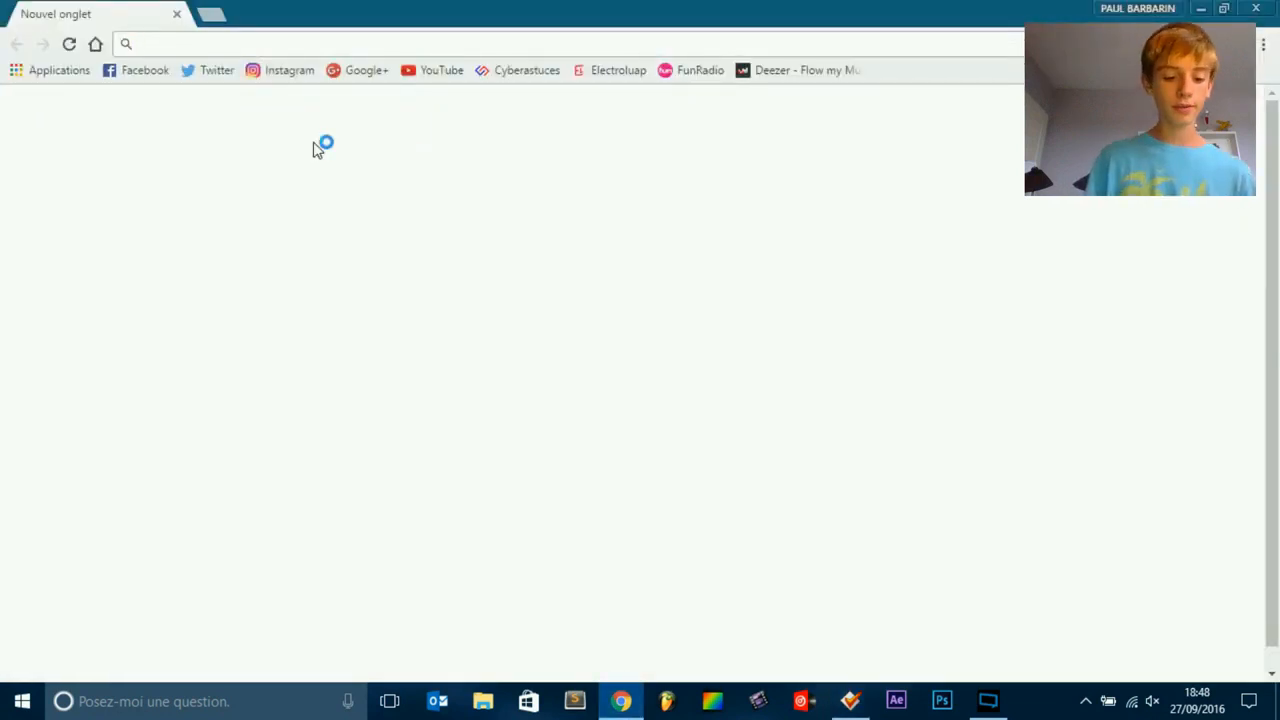
text(mhd)
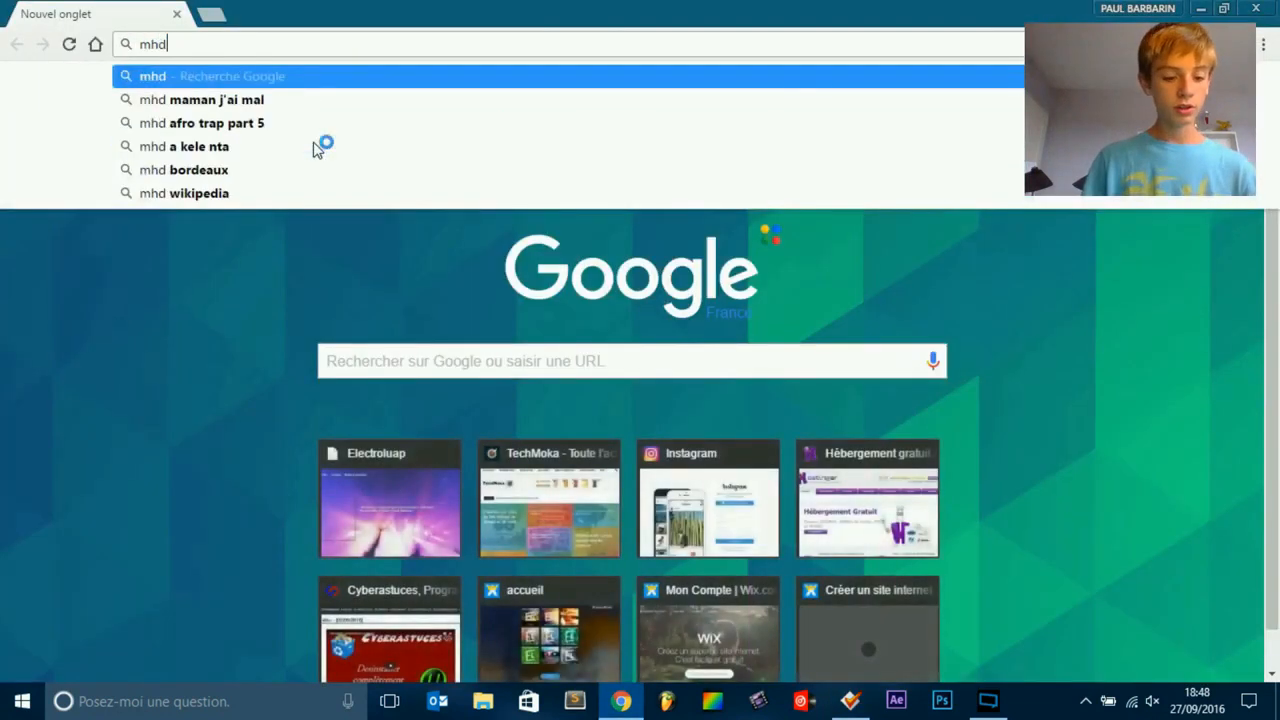
text( afro trap po)
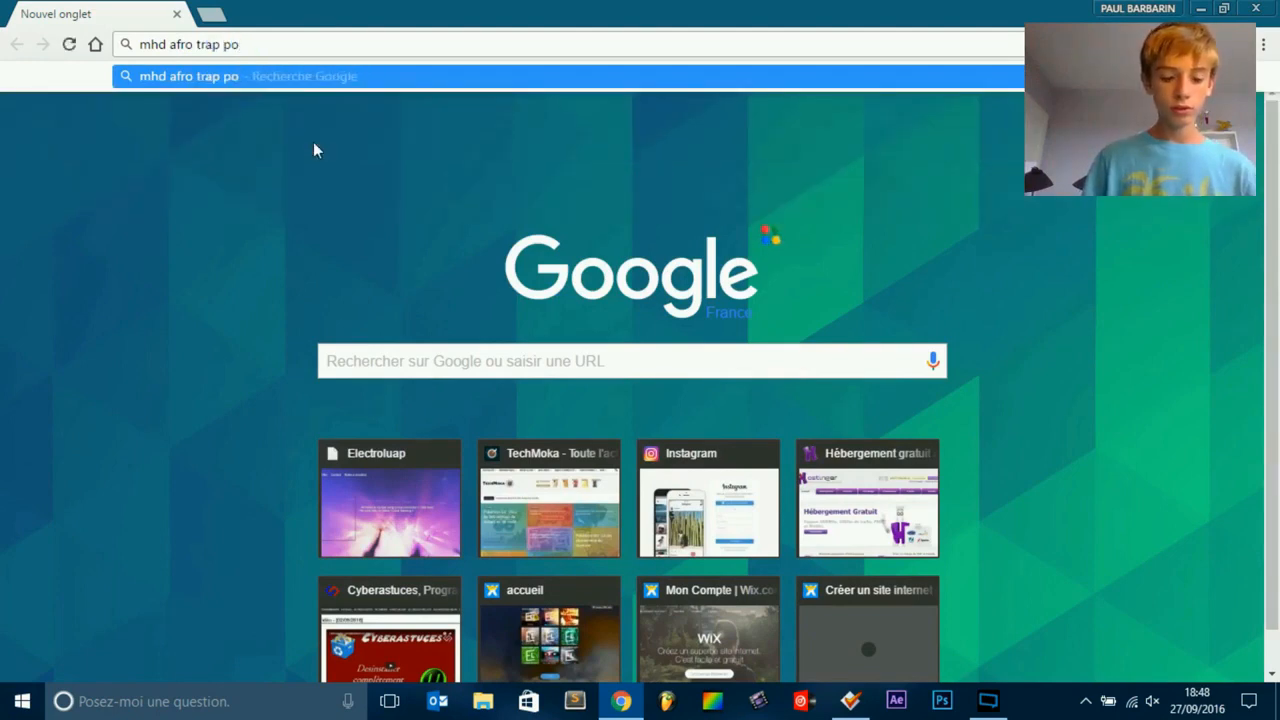
key(BackSpace)
key(BackSpace)
text(cover)
key(Return)
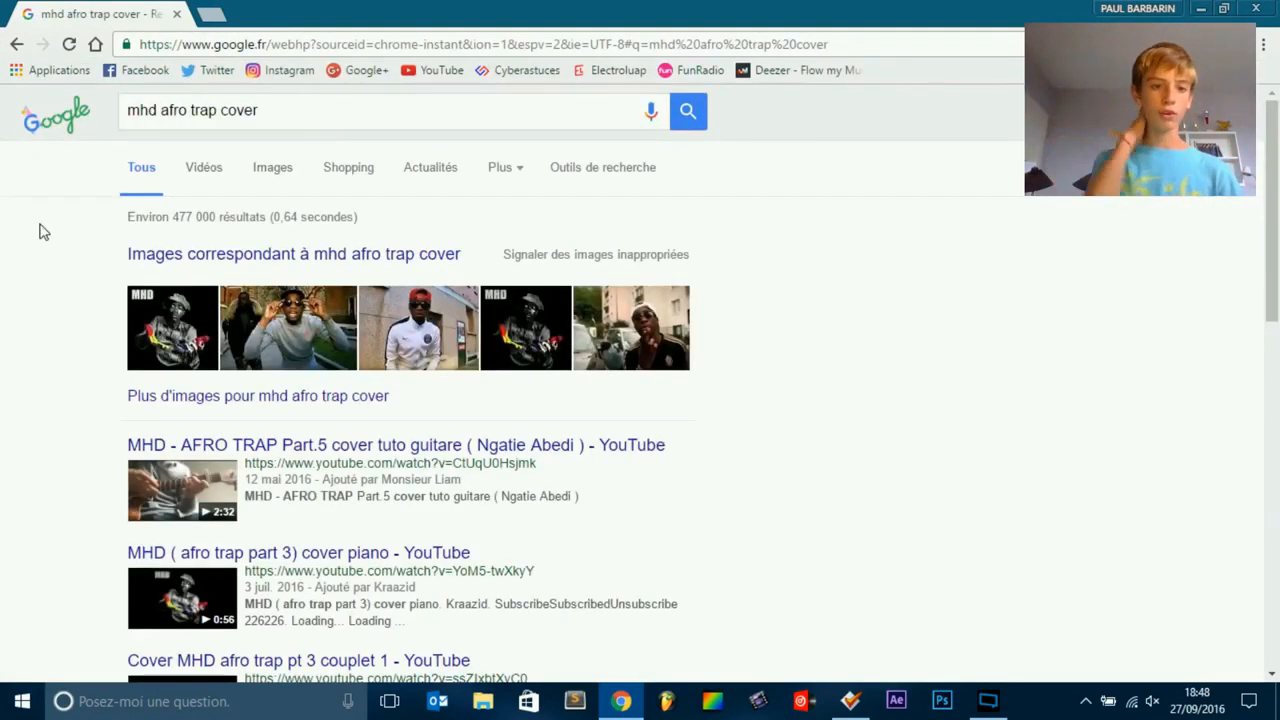
Show the image results, open the 500 × 500 black MHD cover from artistxite.ca and copy the image
click(277, 172)
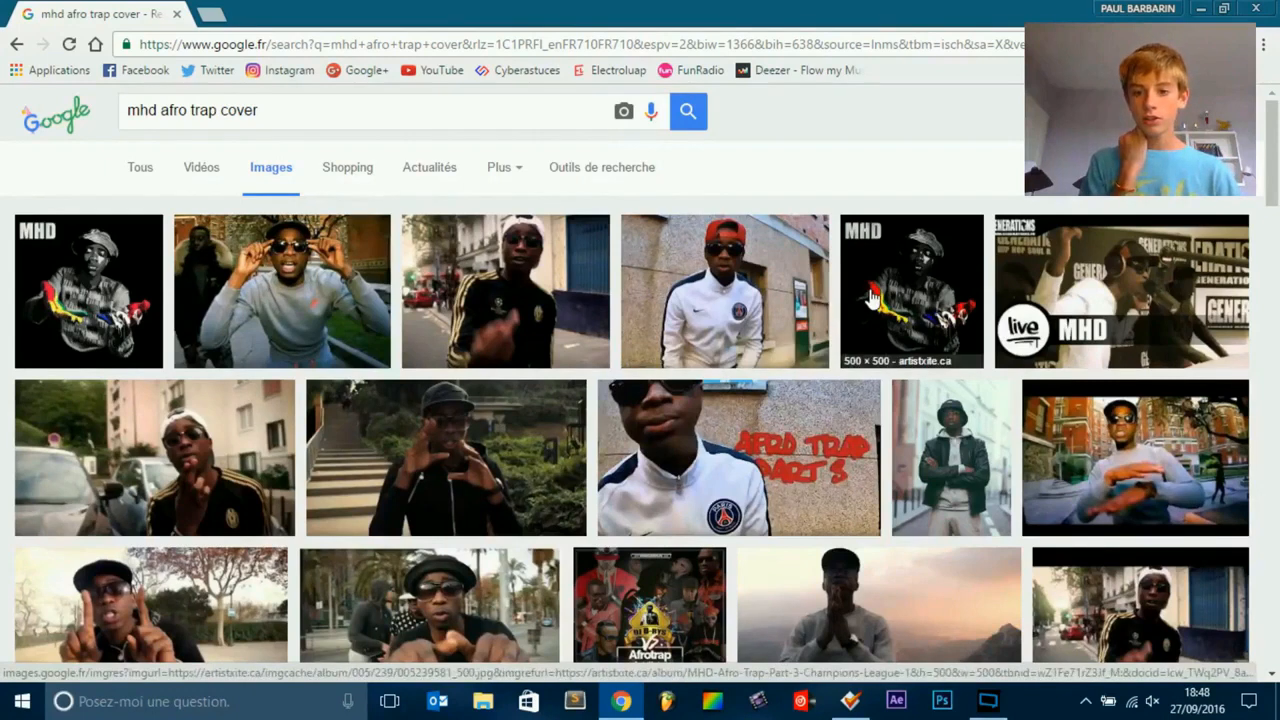
click(890, 312)
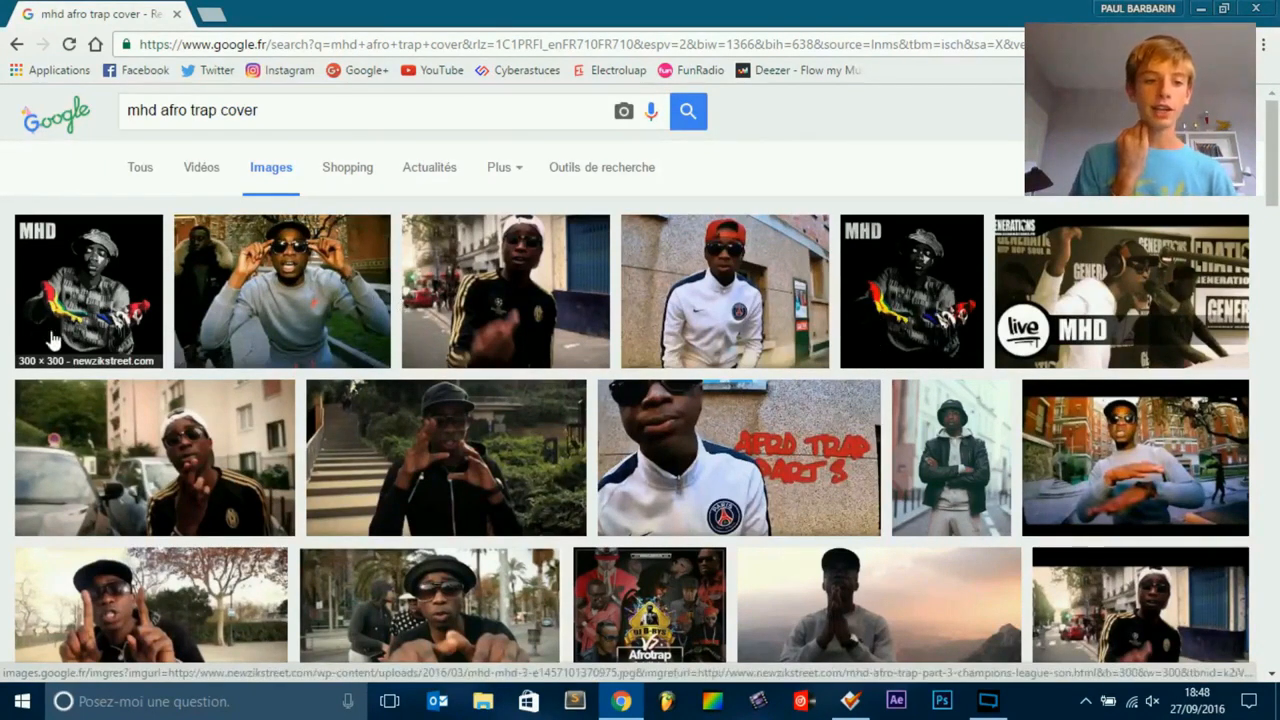
click(940, 276)
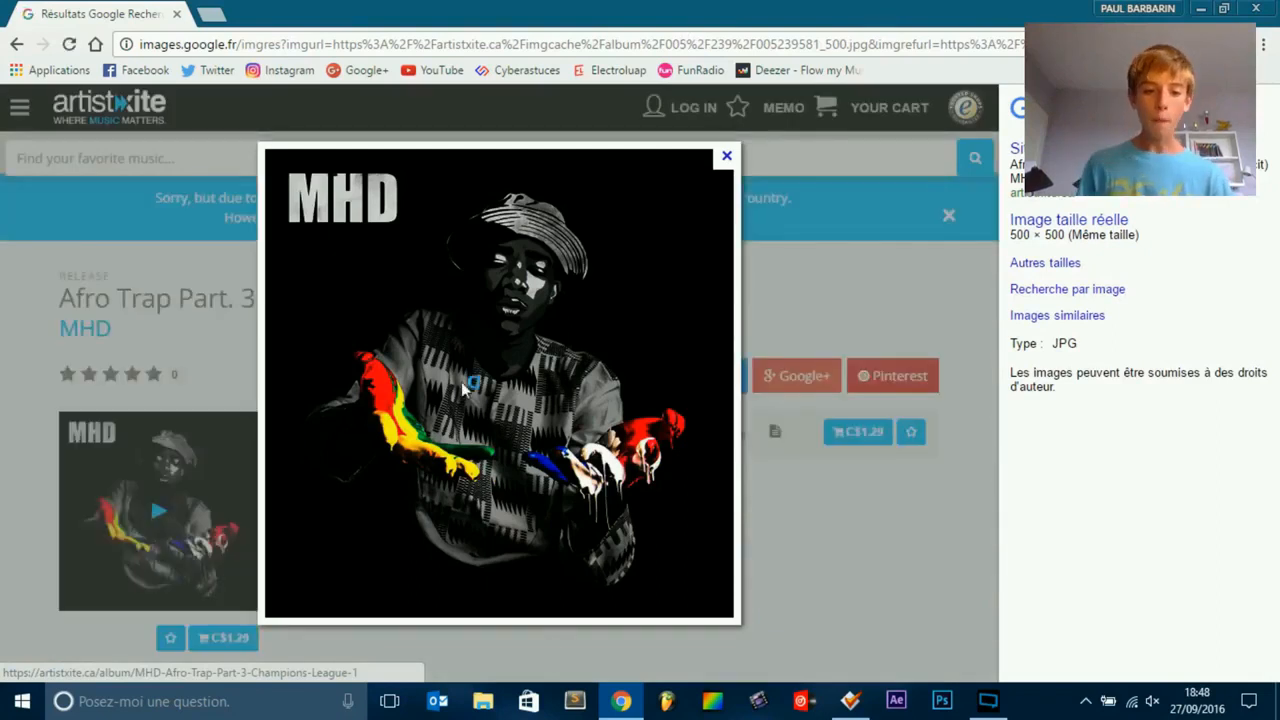
right_click(498, 310)
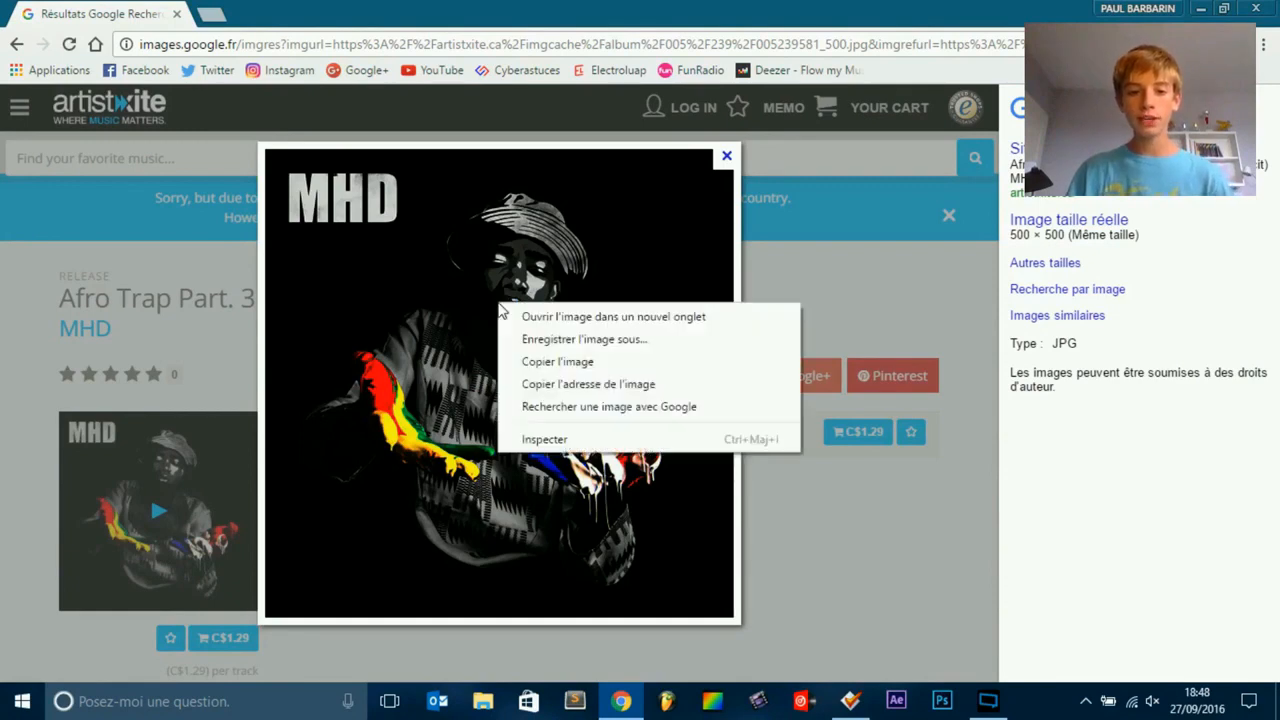
click(555, 362)
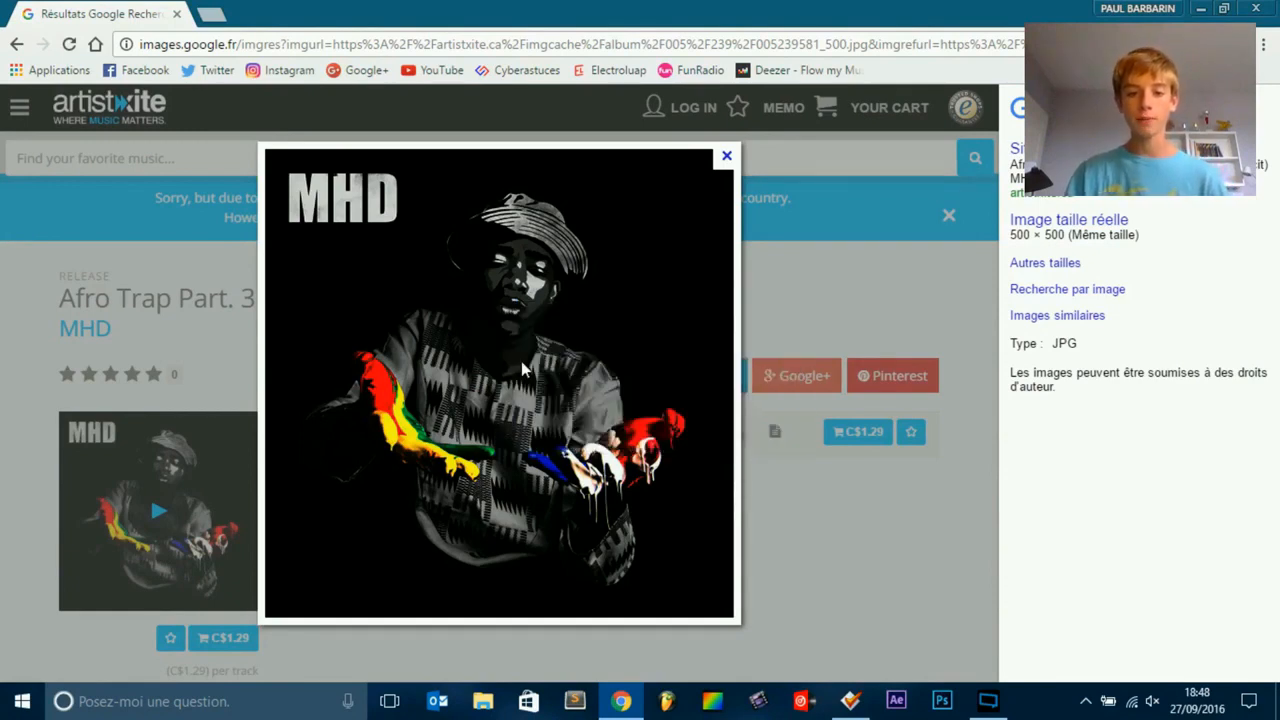
Switch back to Mp3tag, paste the copied image as the track's cover art and save the tag
click(851, 706)
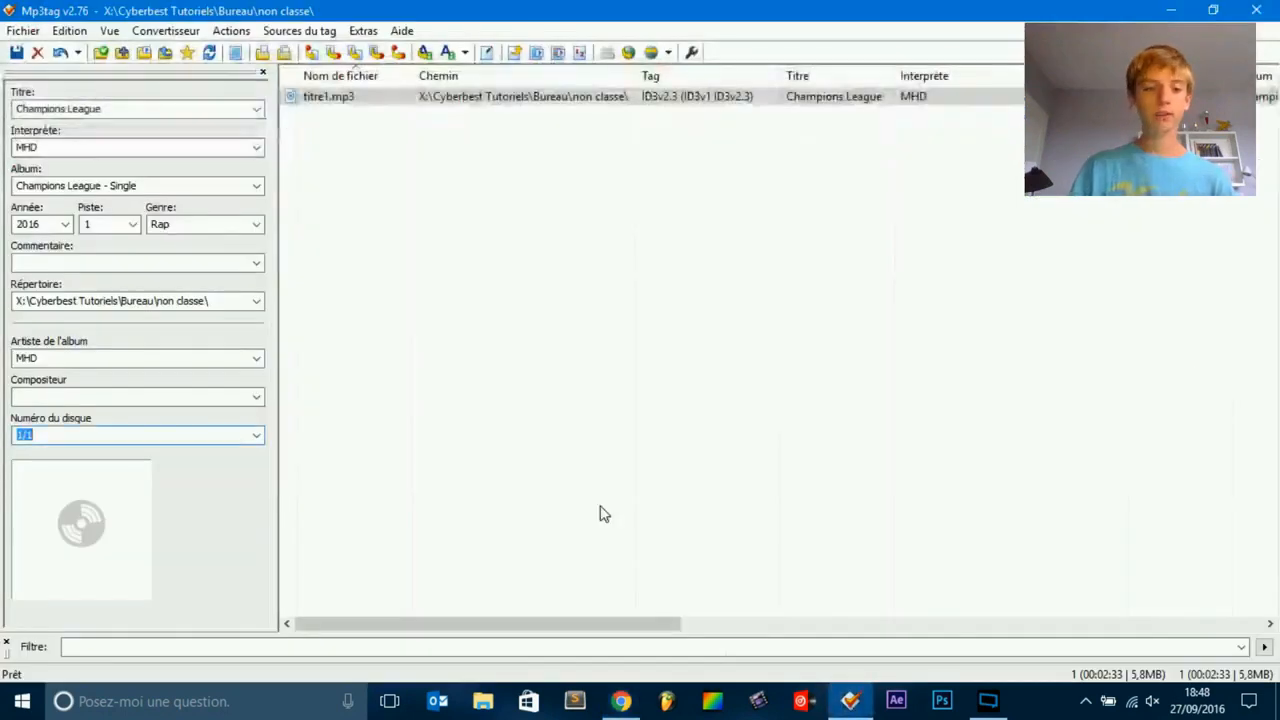
right_click(84, 535)
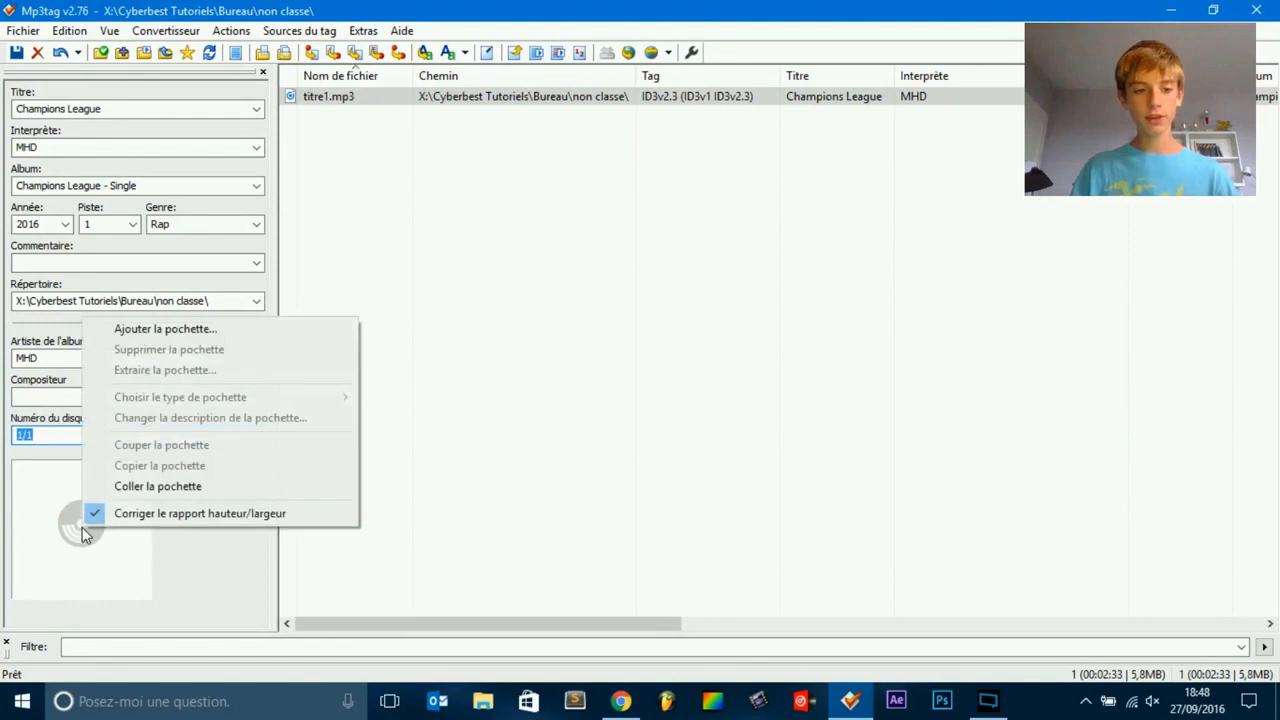
click(158, 497)
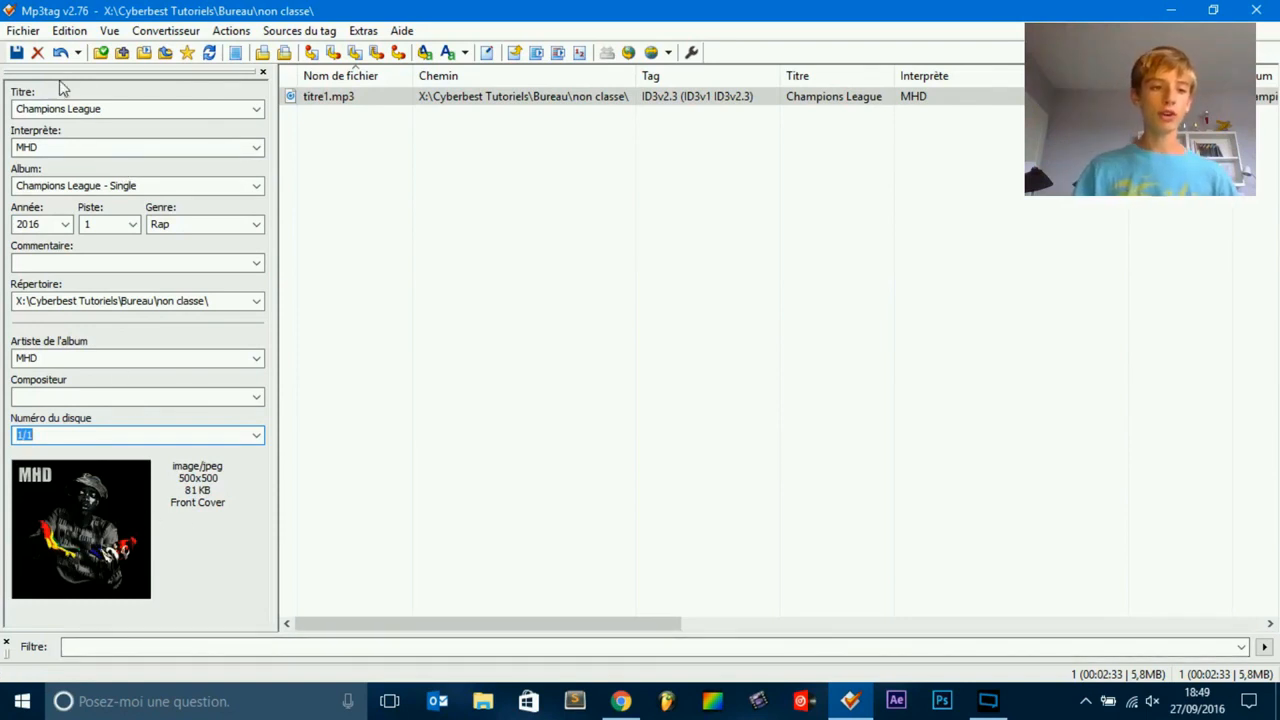
click(16, 53)
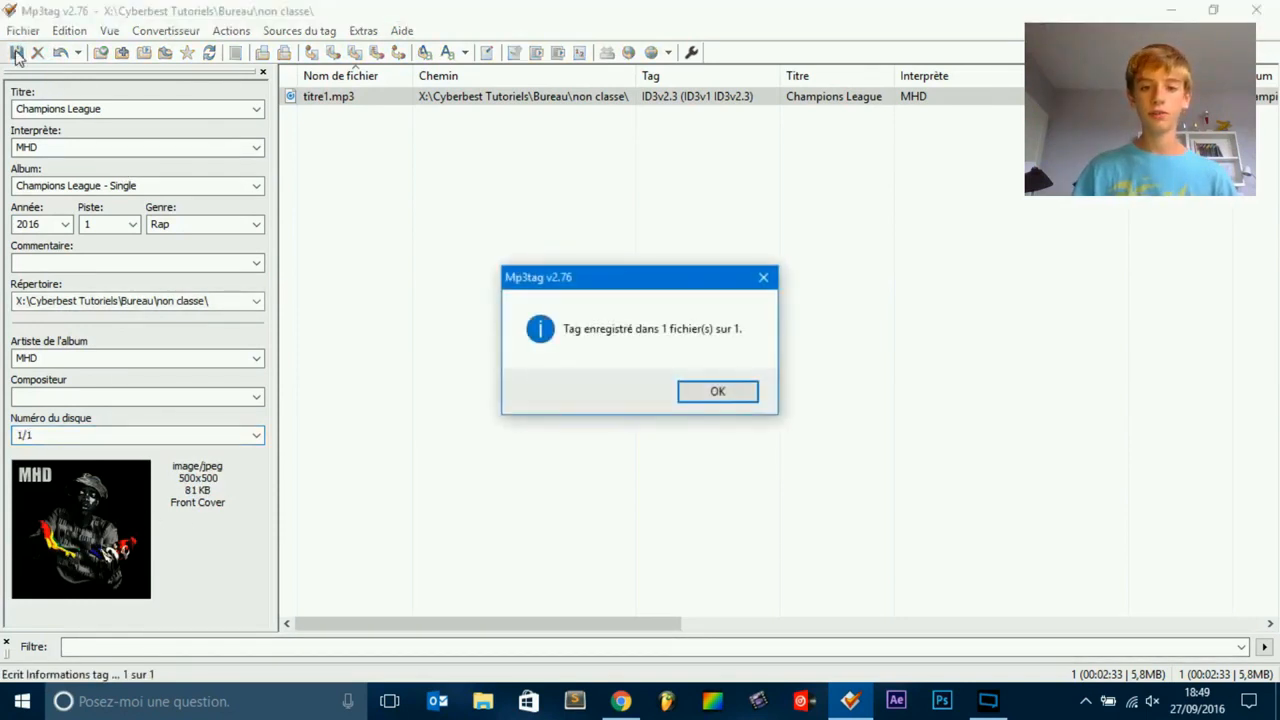
click(694, 393)
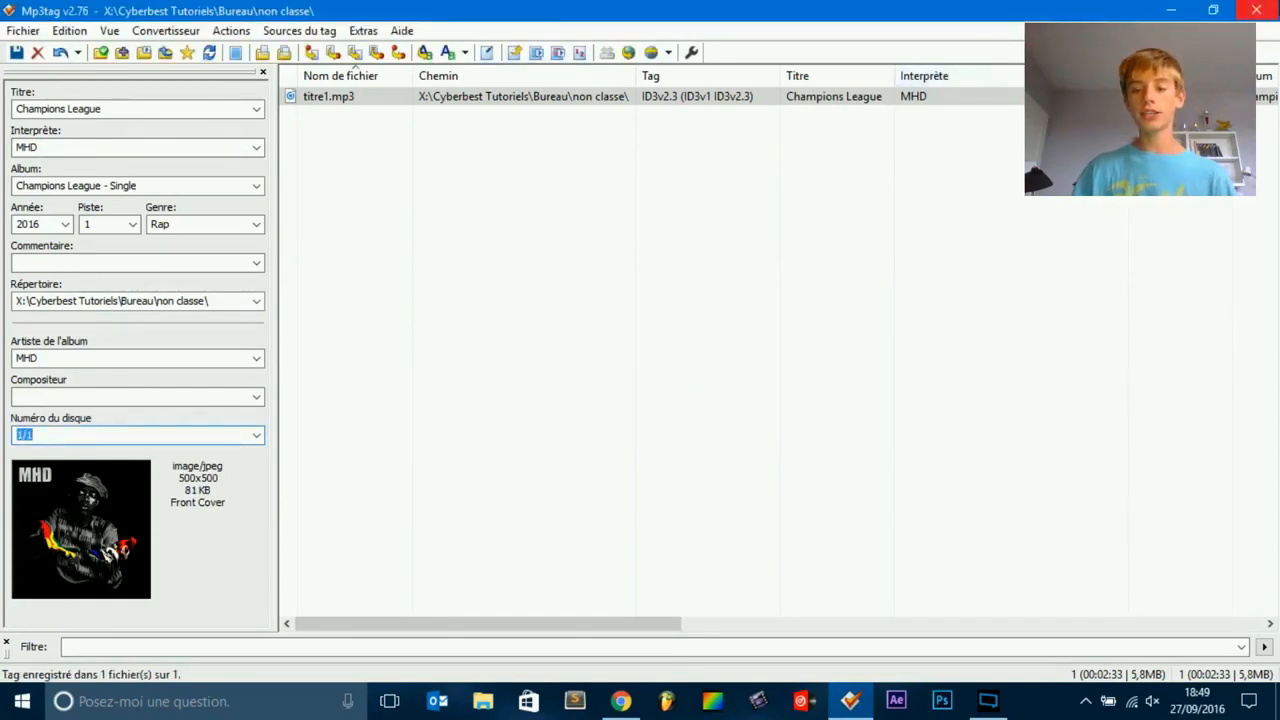
Close Mp3tag and check the tagged file in the desktop's "non classe" folder, putting the folder window away again
click(1256, 10)
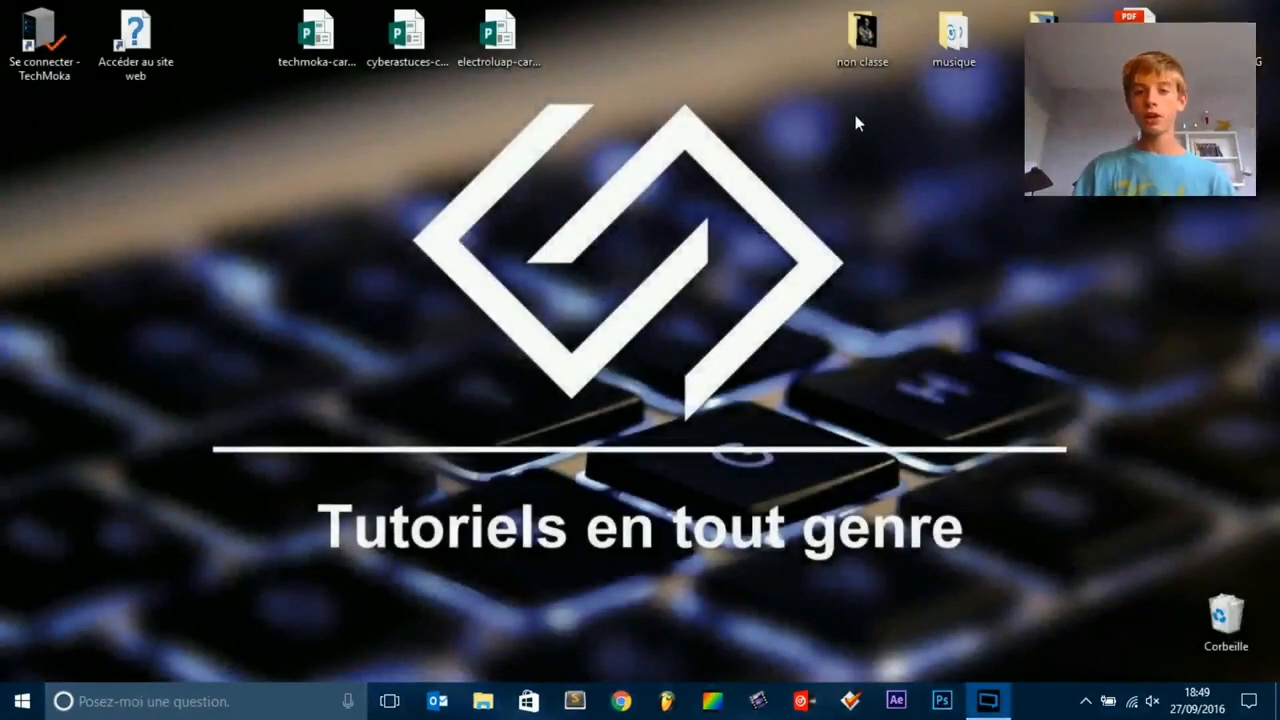
double_click(862, 38)
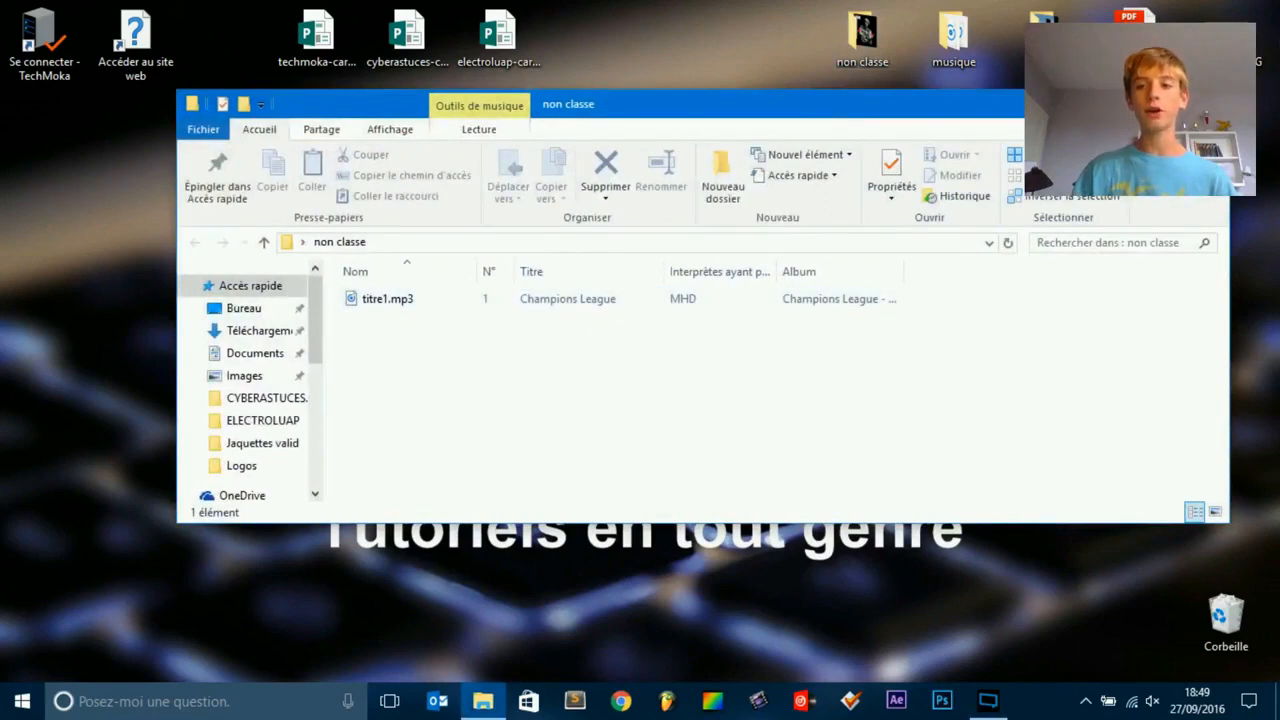
click(483, 701)
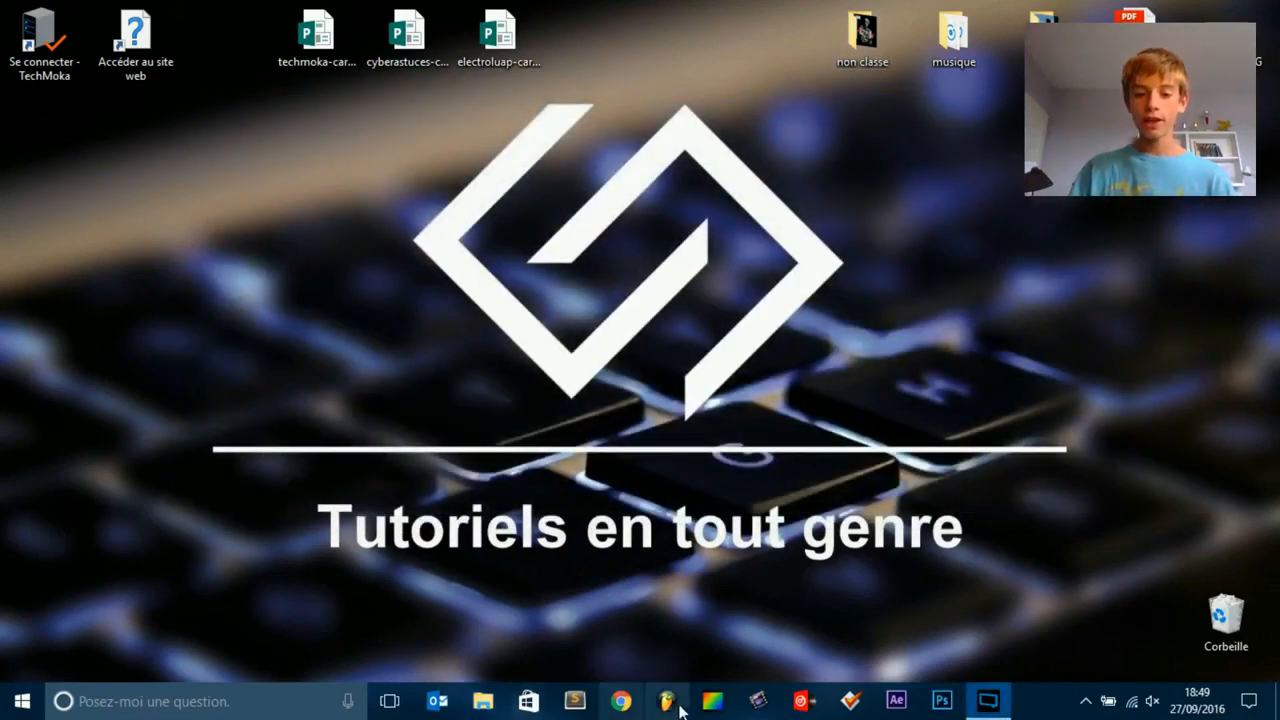
Reopen Mp3tag, select titre1.mp3 and start the tag-to-filename conversion for it
click(851, 701)
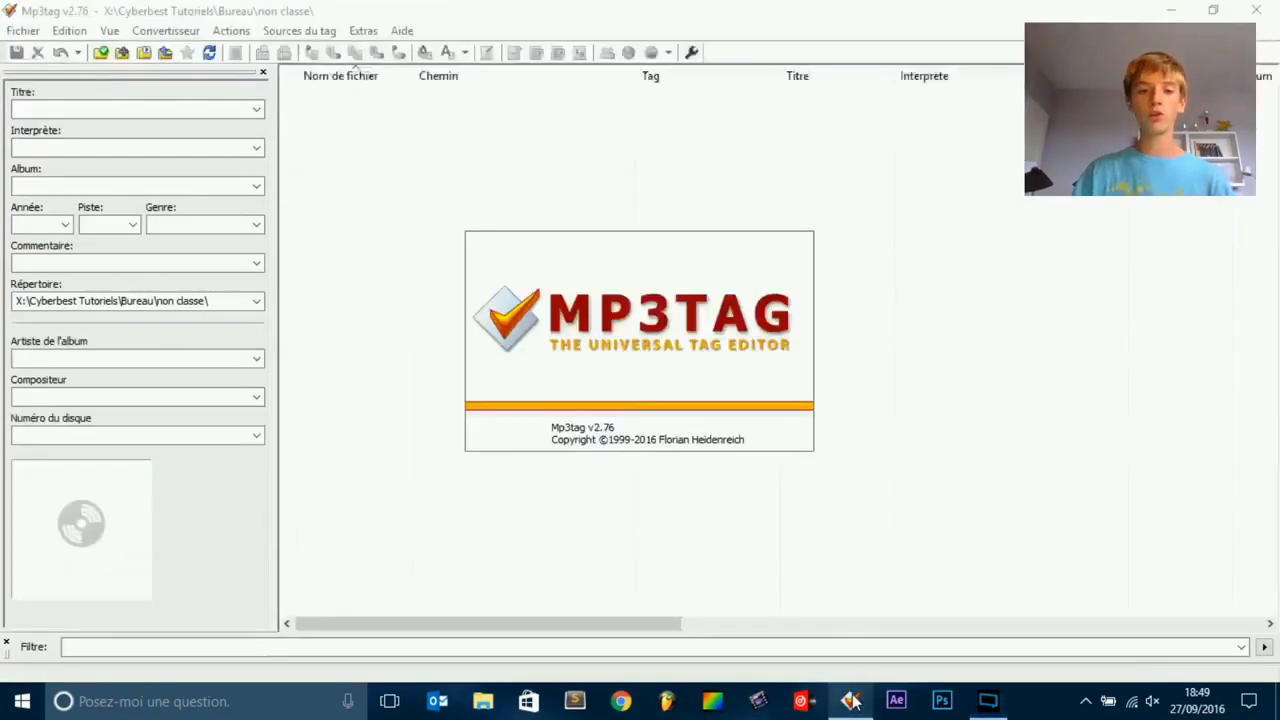
click(304, 102)
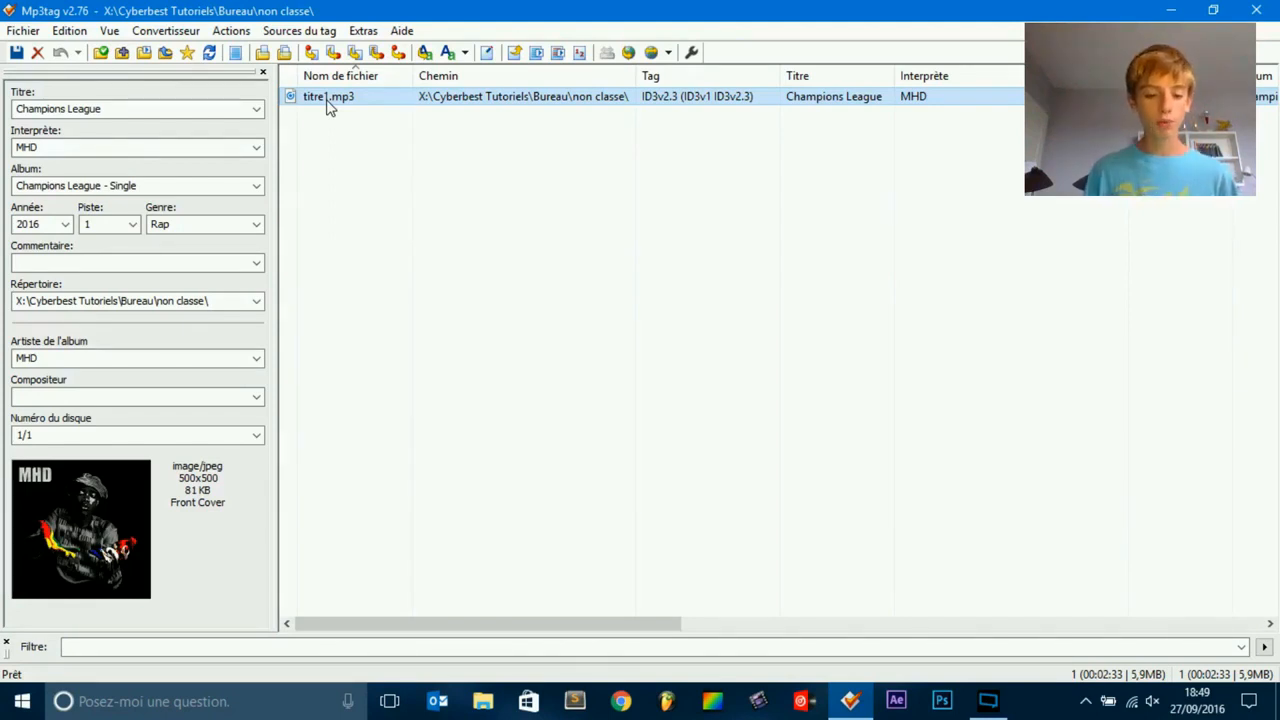
click(313, 53)
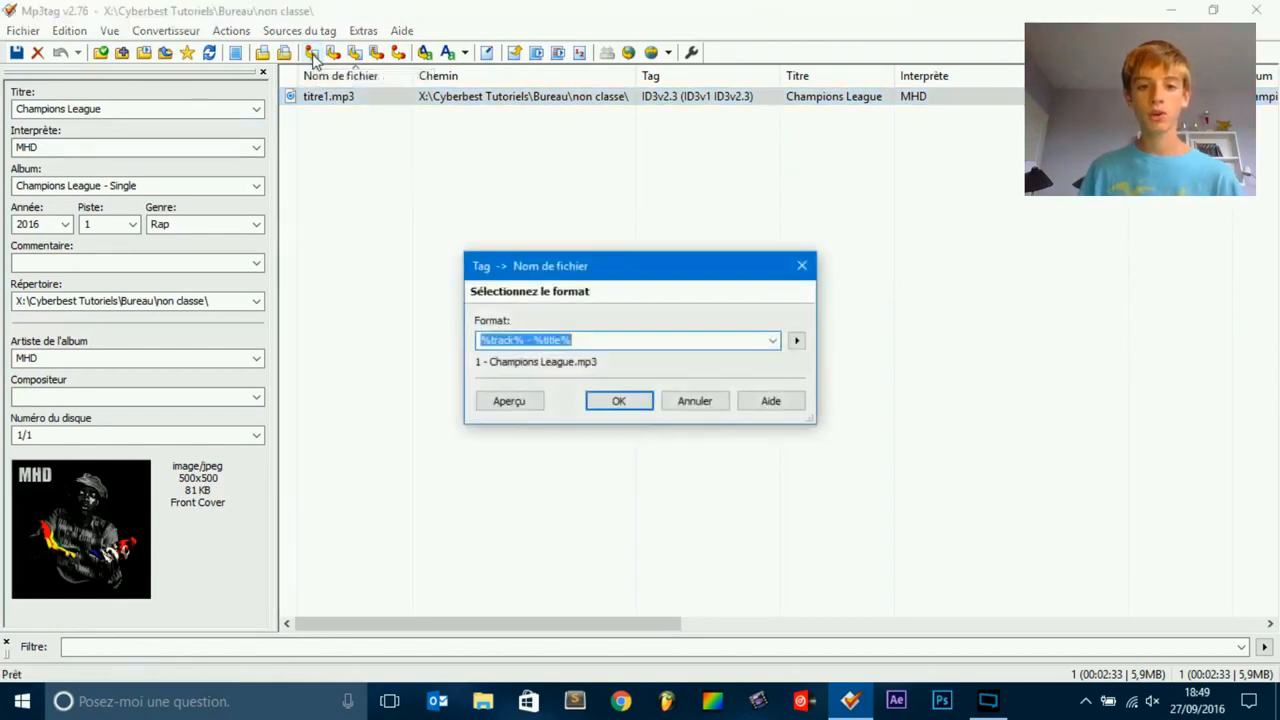
Clear the file name format and rebuild it from the track and title placeholders as "%track% - %title%"
key(BackSpace)
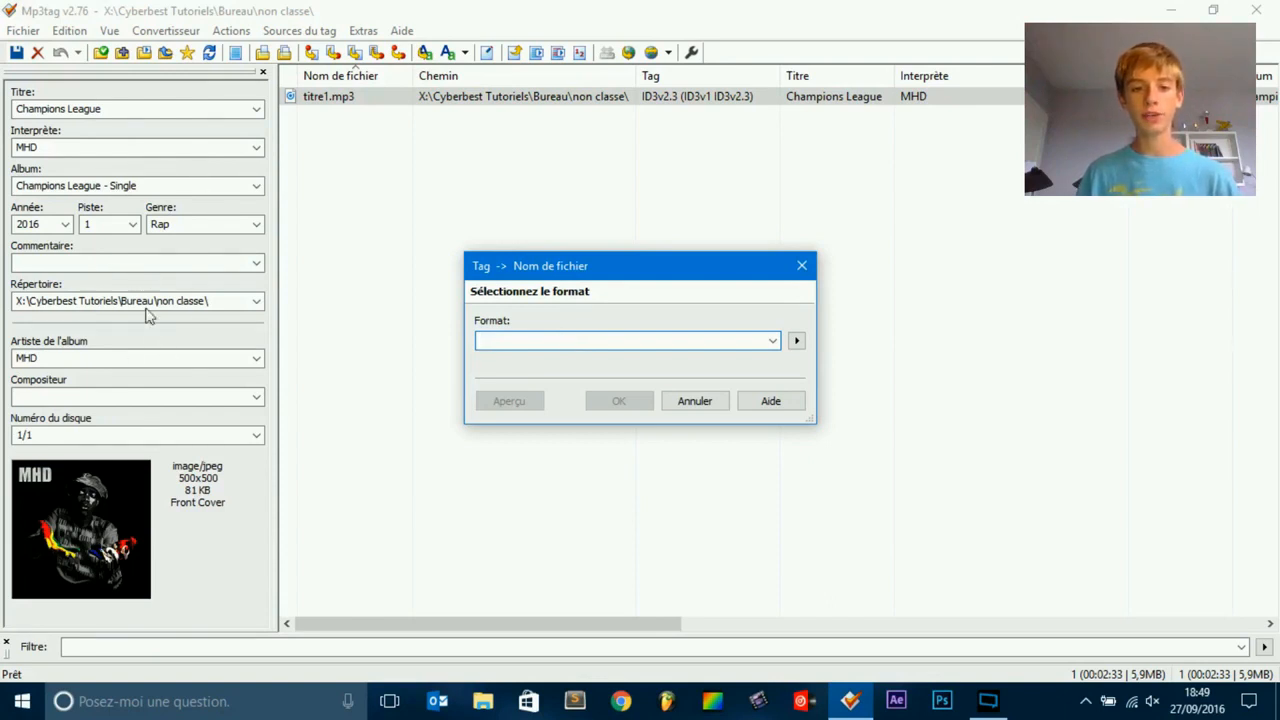
click(779, 341)
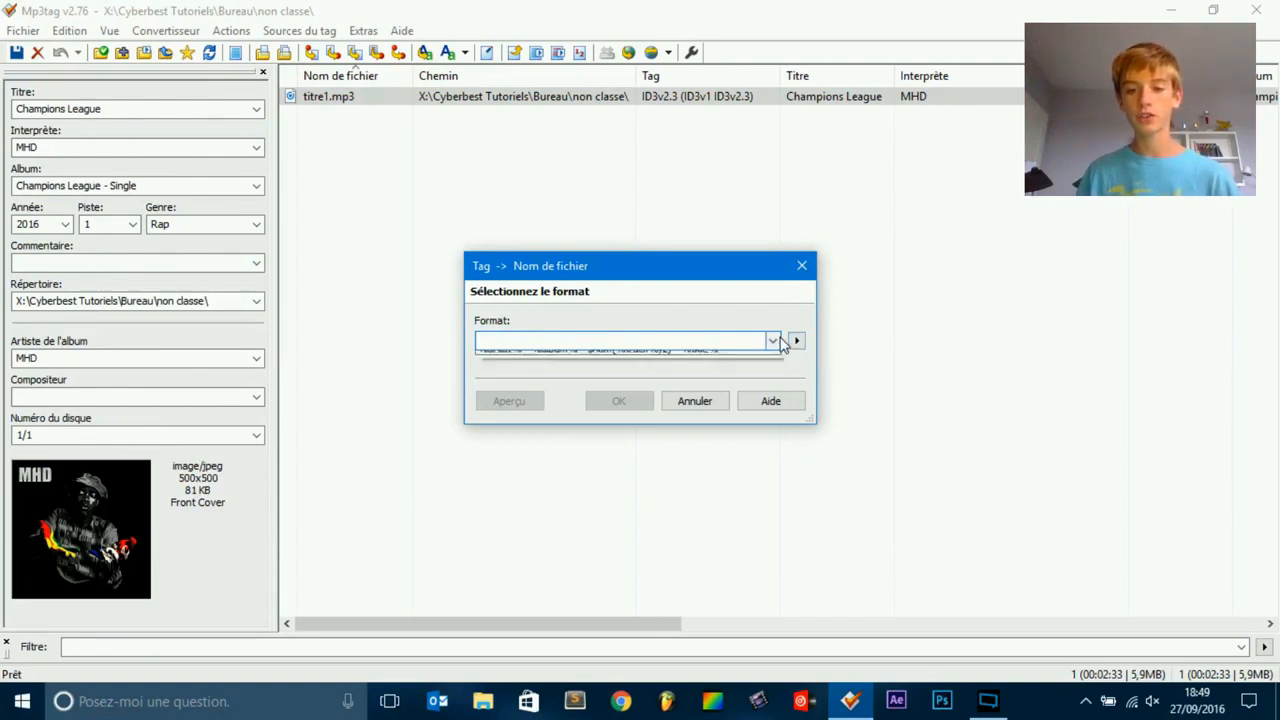
click(796, 341)
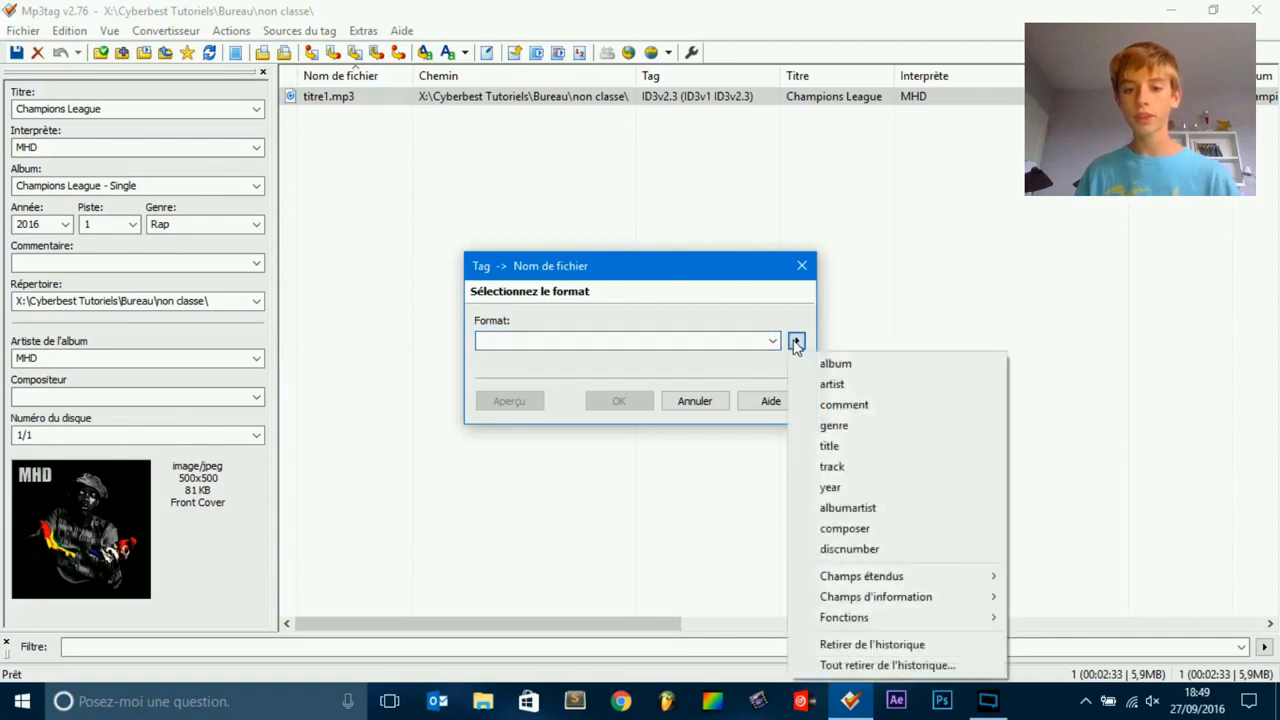
click(822, 467)
text(- %title%)
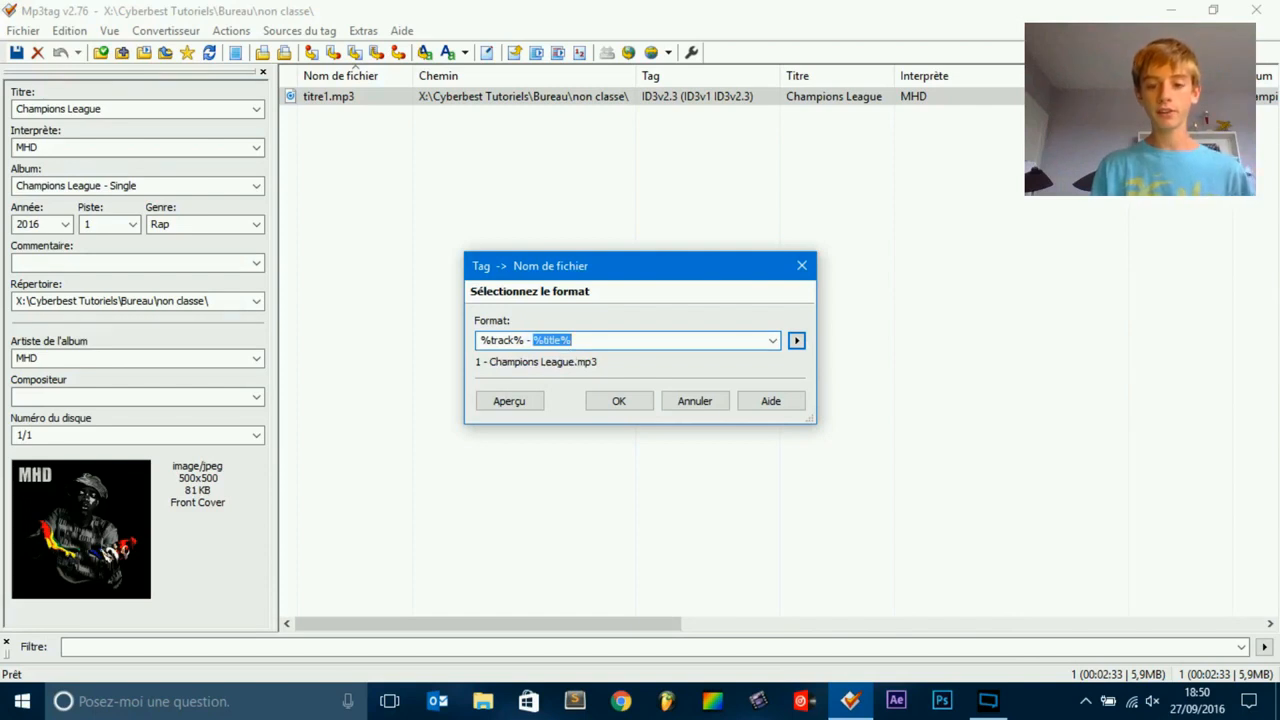
key(BackSpace)
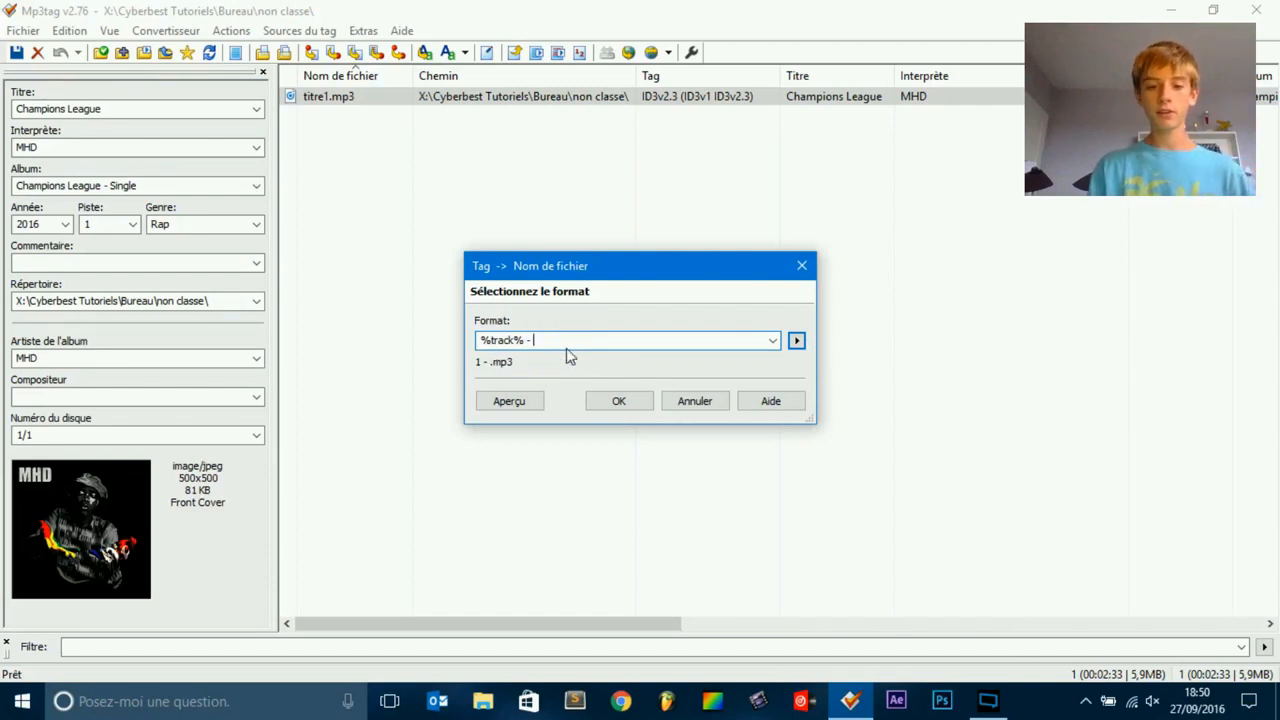
click(796, 341)
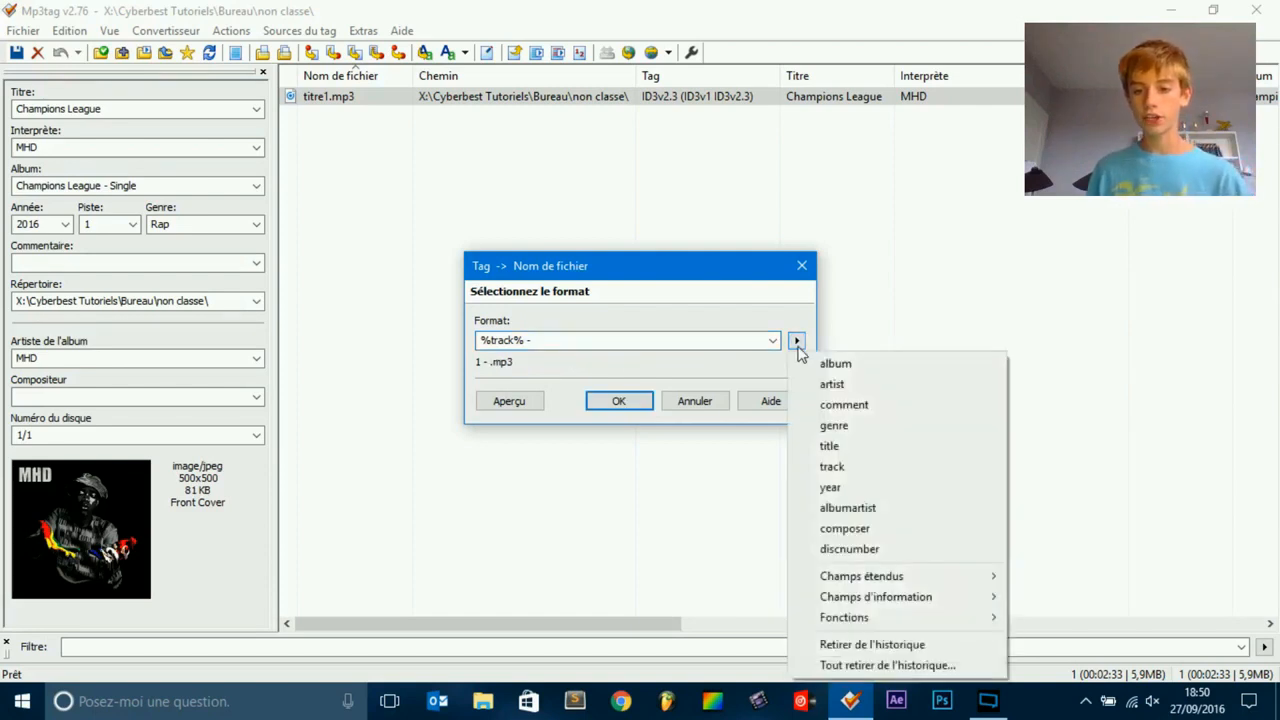
click(826, 447)
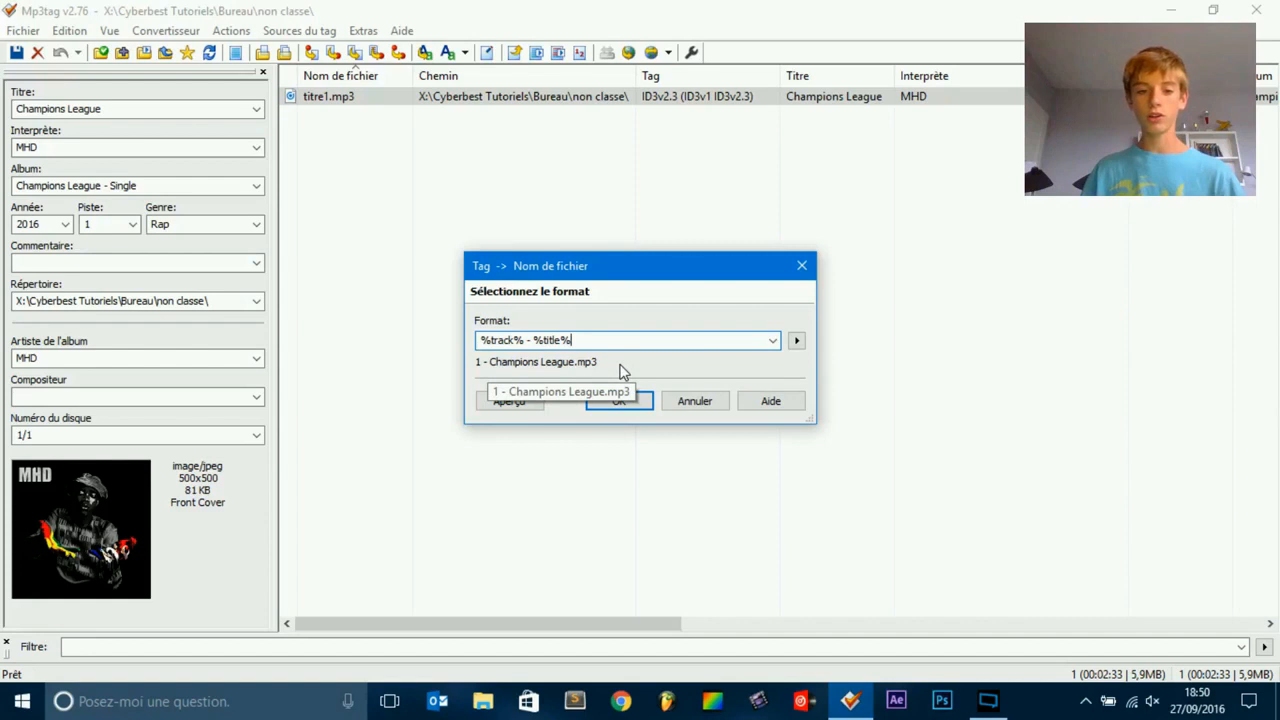
Apply the file rename and widen the file name column to fit the full name
click(621, 401)
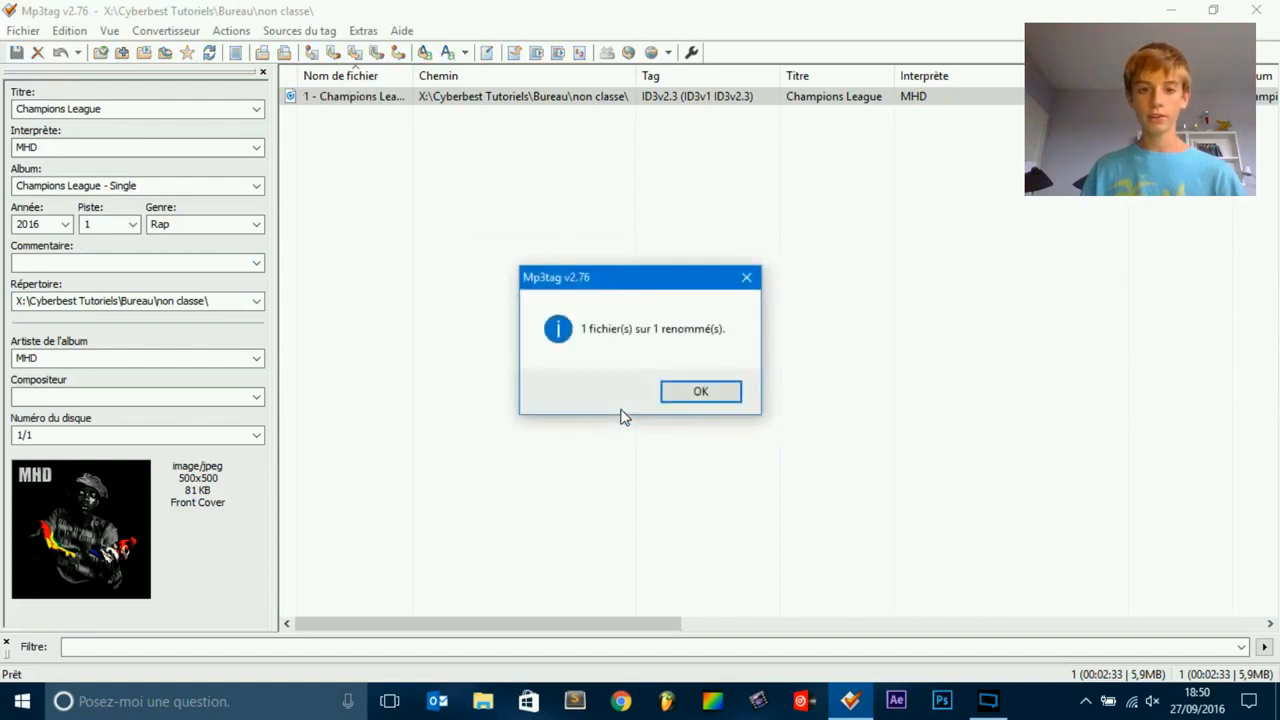
click(697, 393)
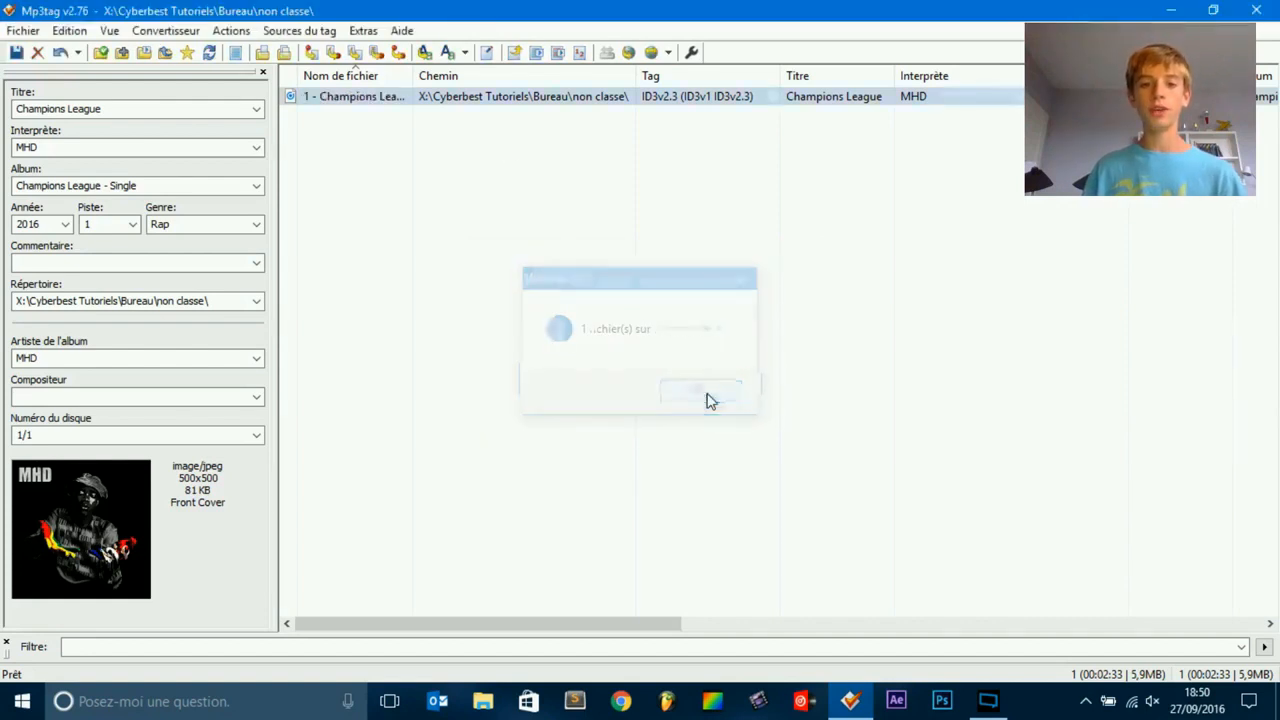
drag(413, 77, 526, 88)
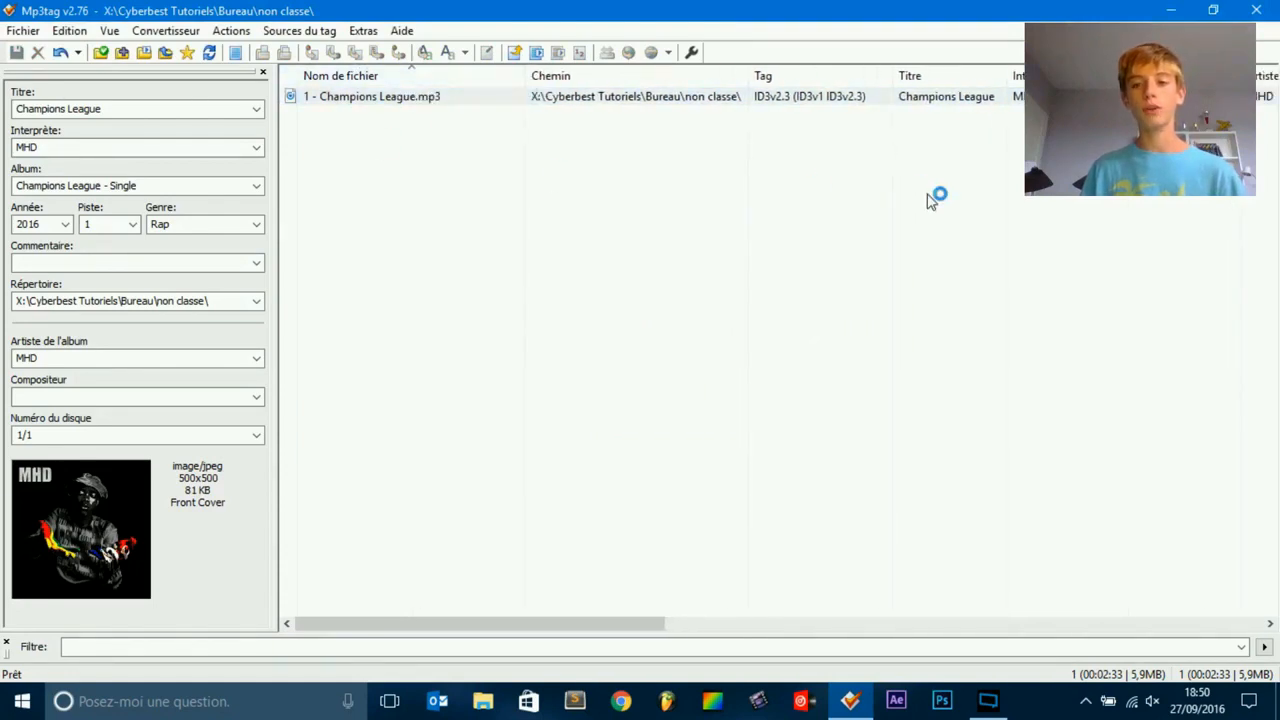
Play the renamed track from the desktop's "non classe" folder in Groove Musique to check its tags and cover, closing the player and folder
key(super+d)
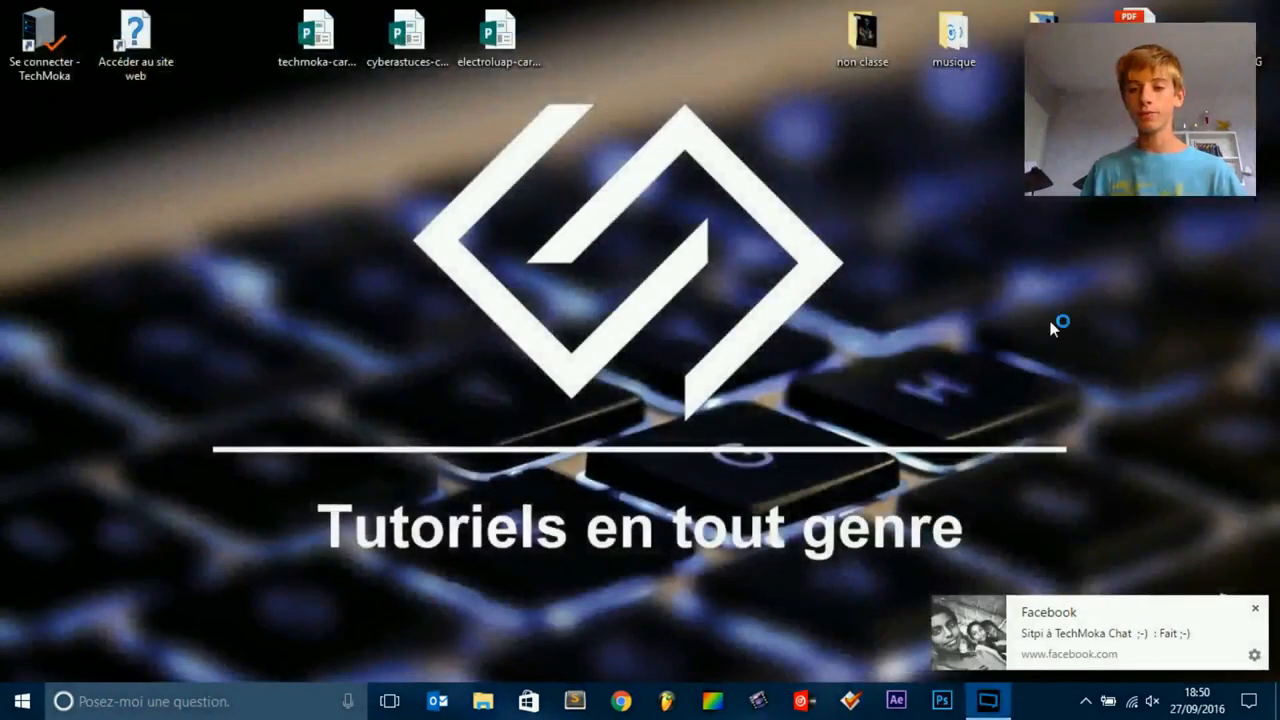
double_click(874, 50)
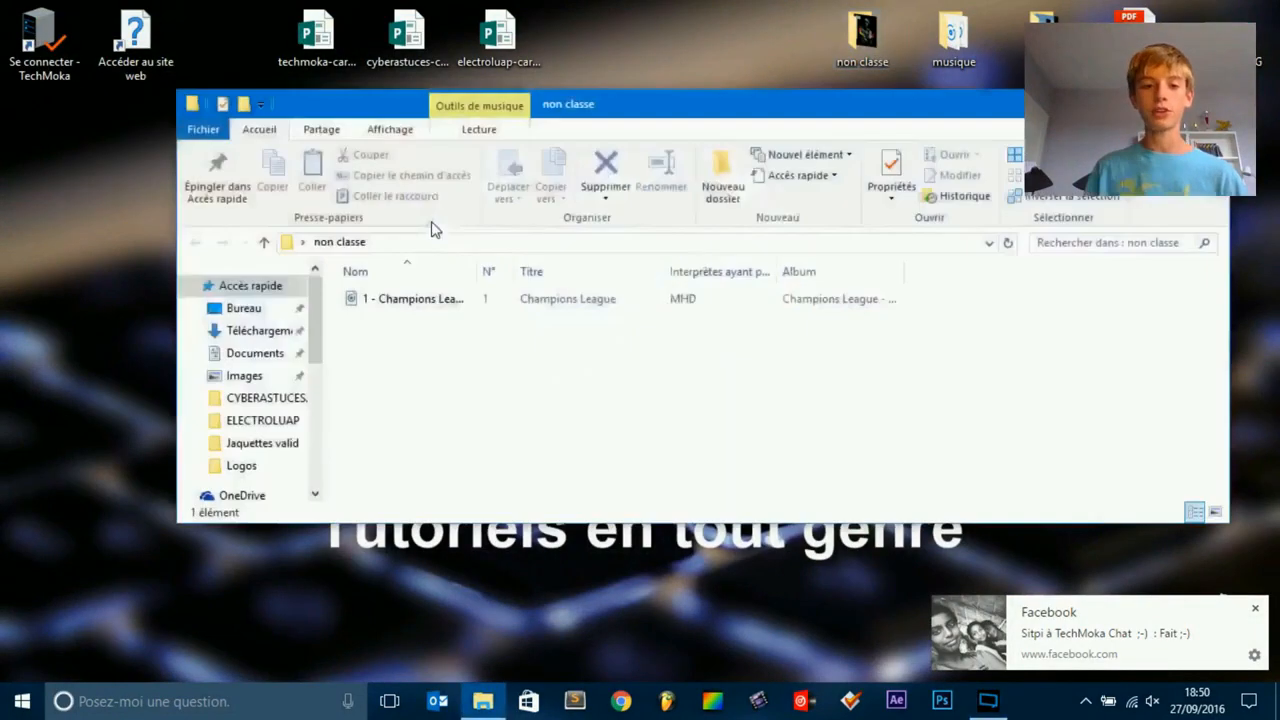
double_click(396, 305)
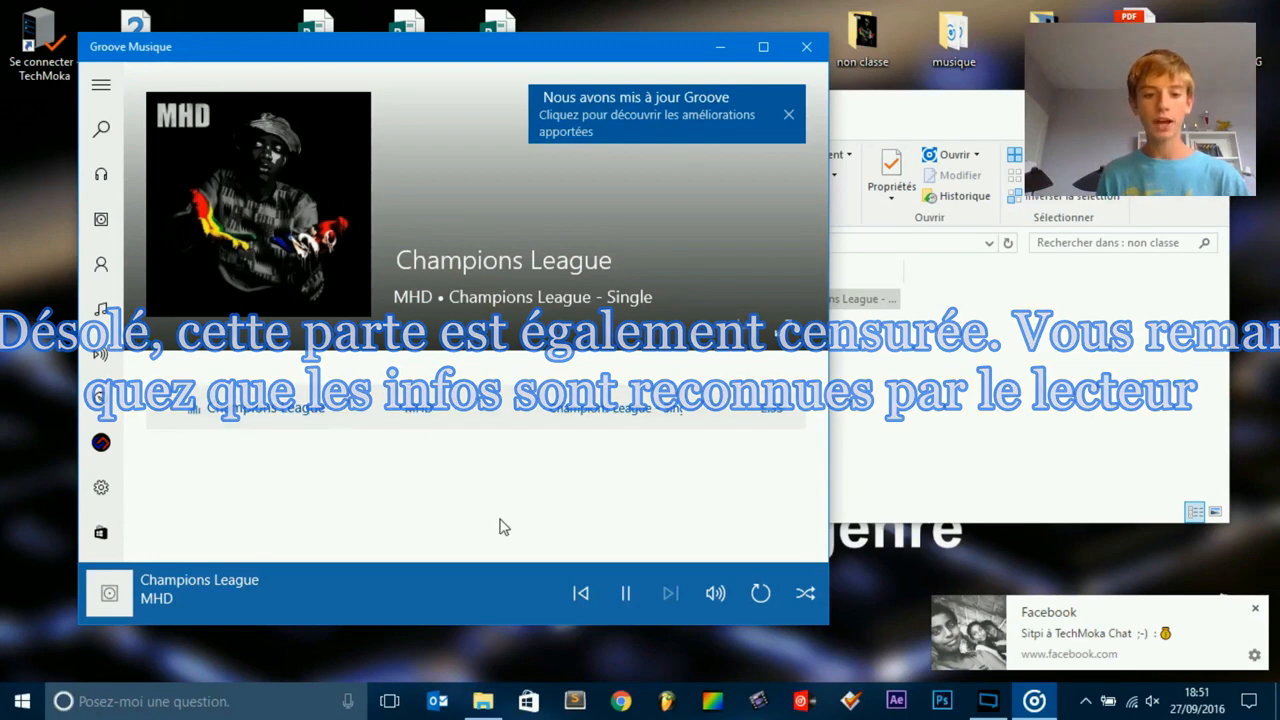
click(806, 46)
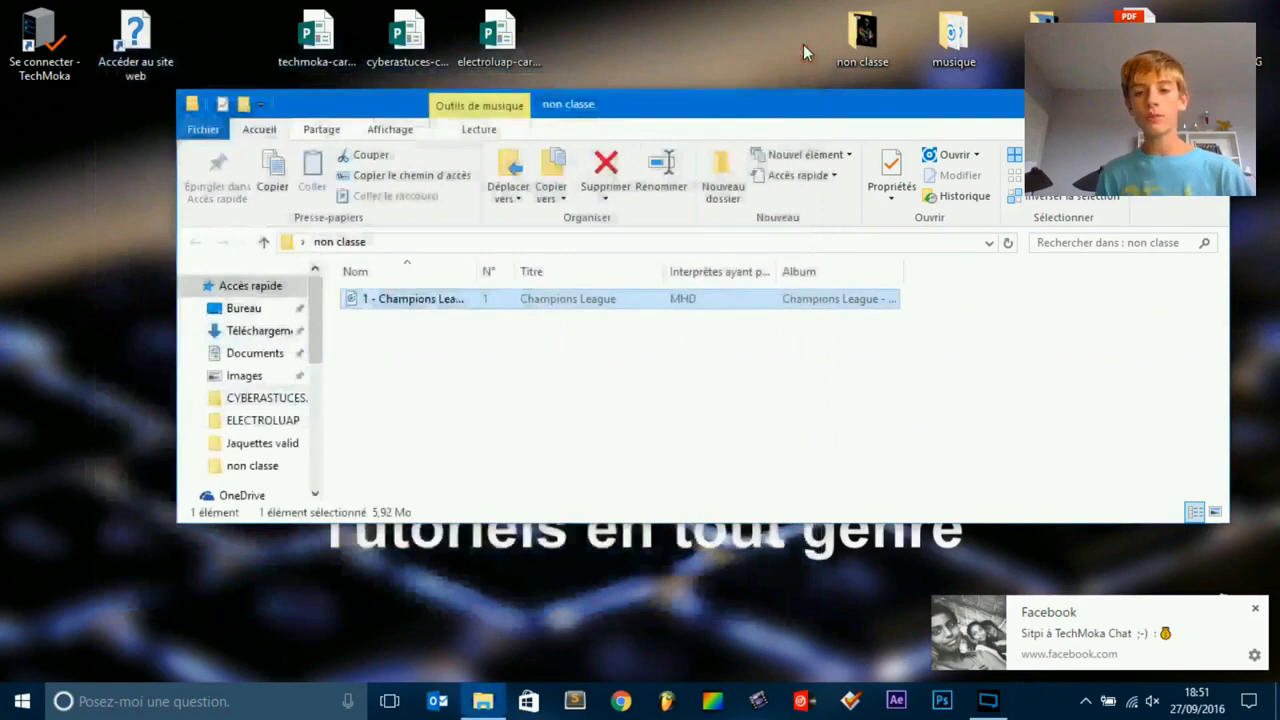
click(562, 401)
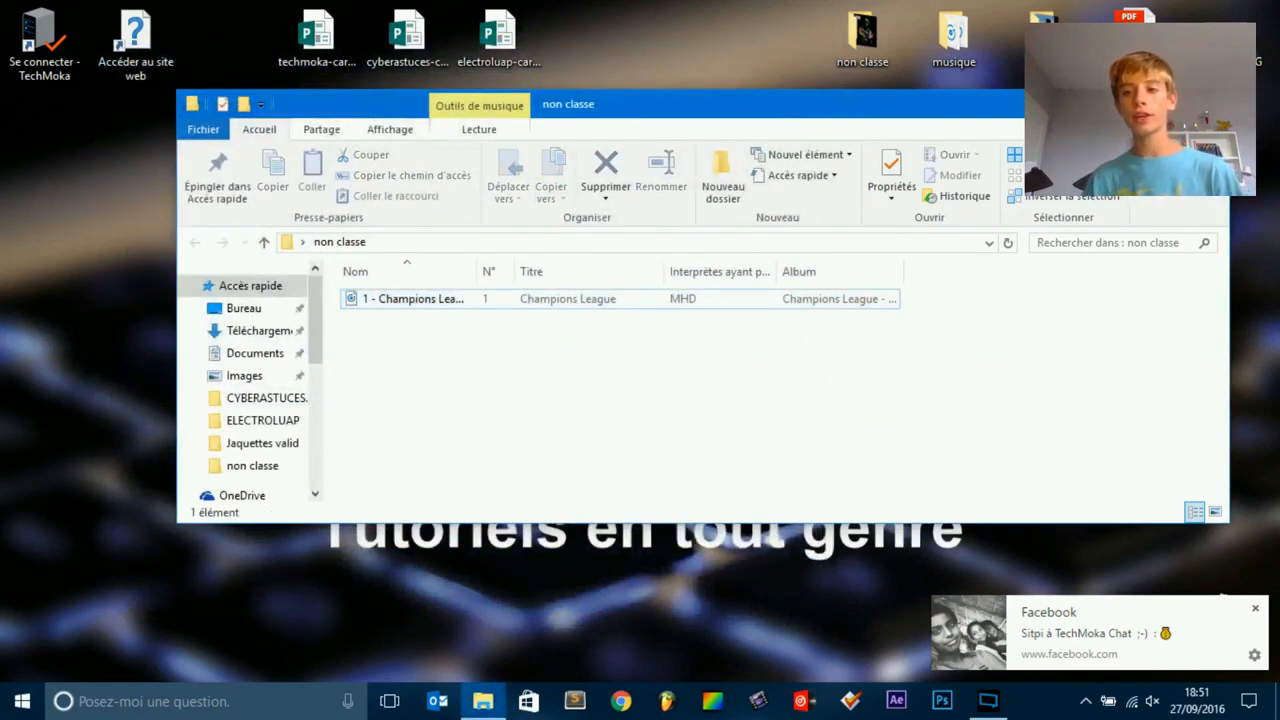
key(alt+F4)
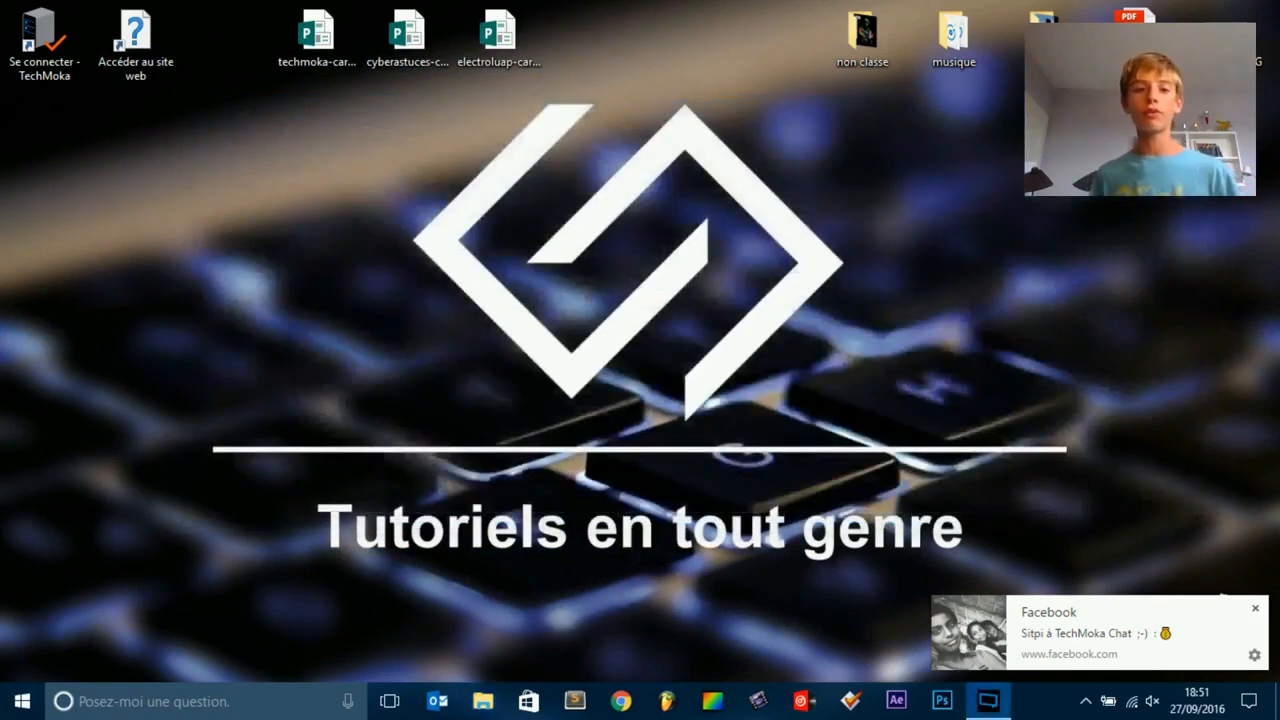